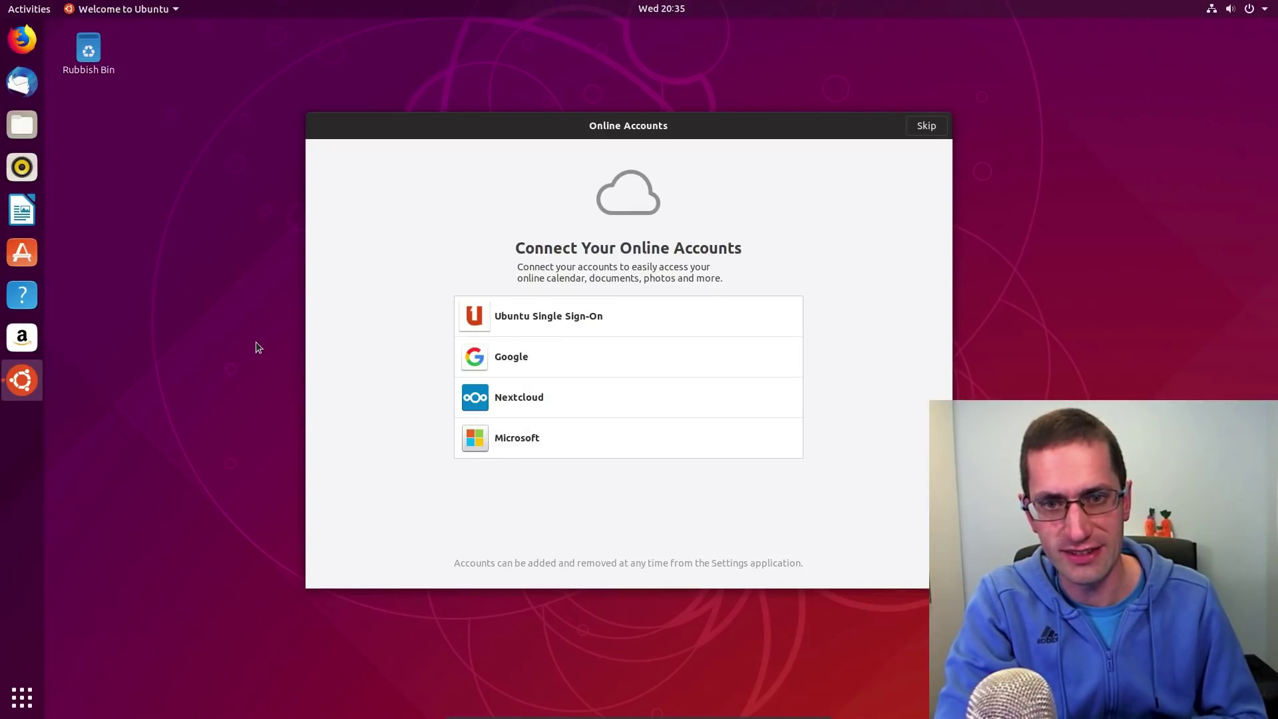
Open Files and minimise it, then open Firefox, minimise it, restore it and close it
{"action": "left_click", "coordinate": [22, 125]}
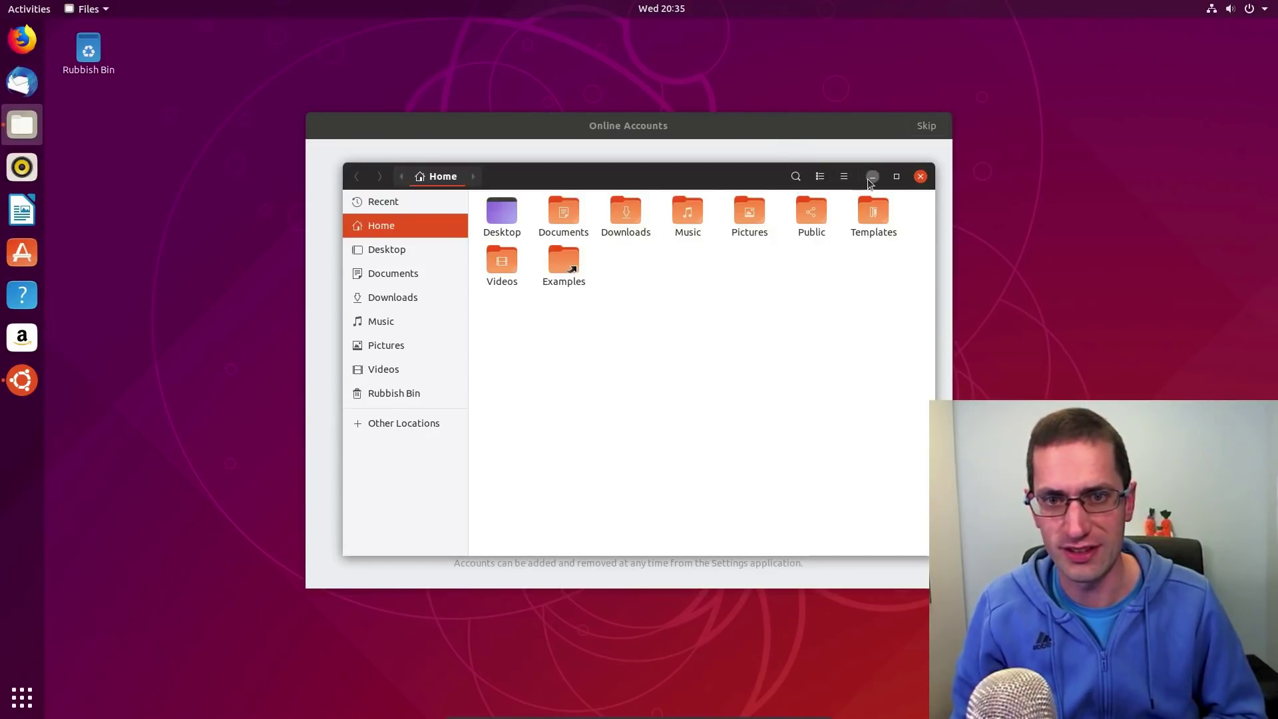
{"action": "left_click", "coordinate": [871, 177]}
{"action": "left_click", "coordinate": [26, 37]}
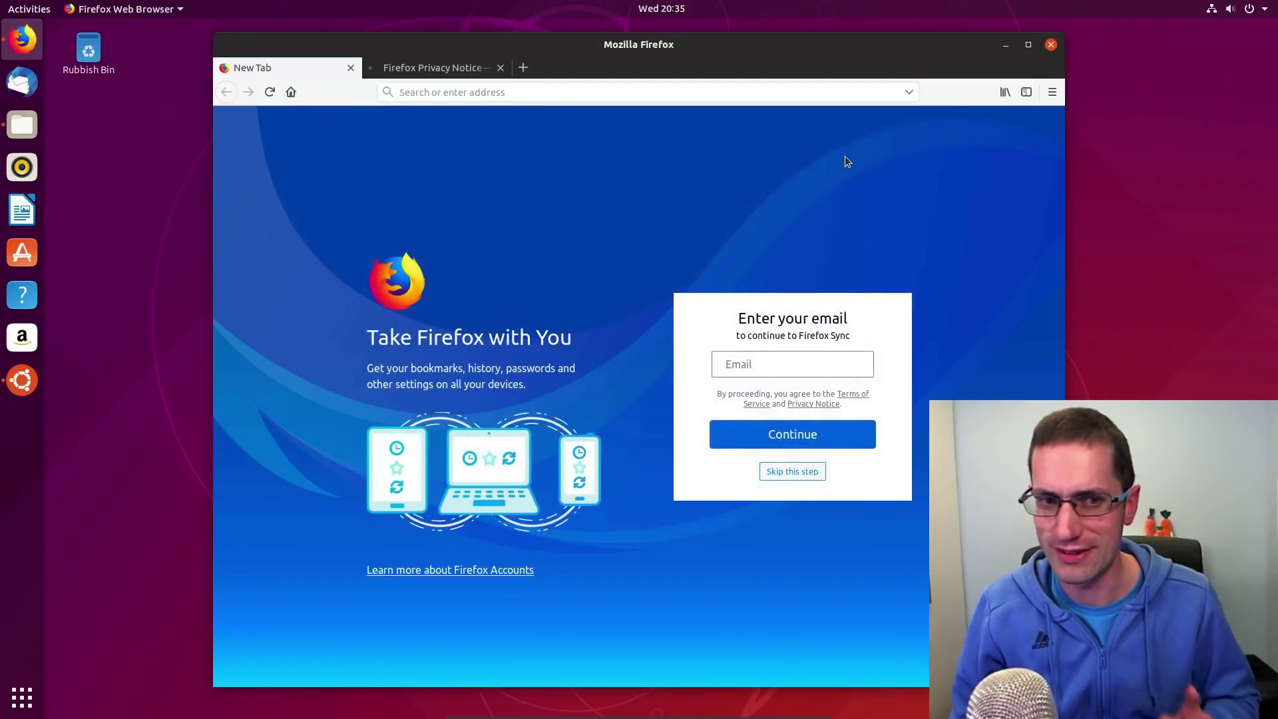
{"action": "left_click", "coordinate": [1006, 47]}
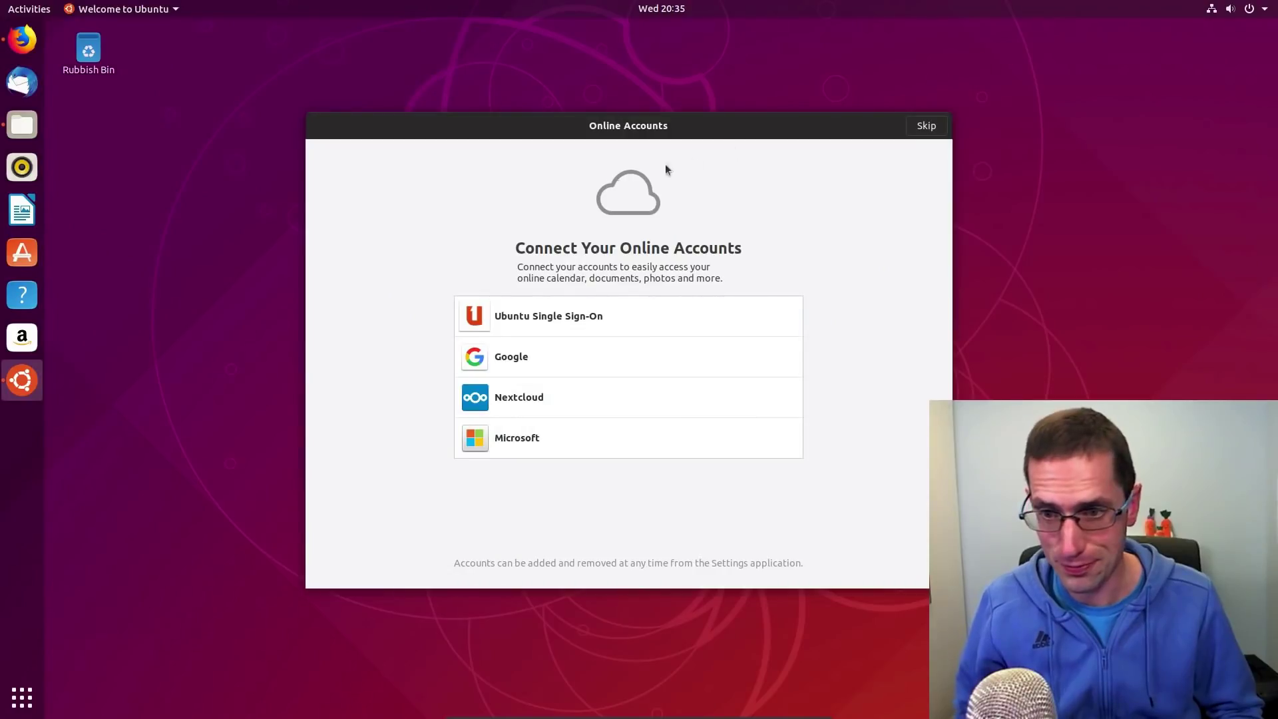
{"action": "left_click", "coordinate": [24, 54]}
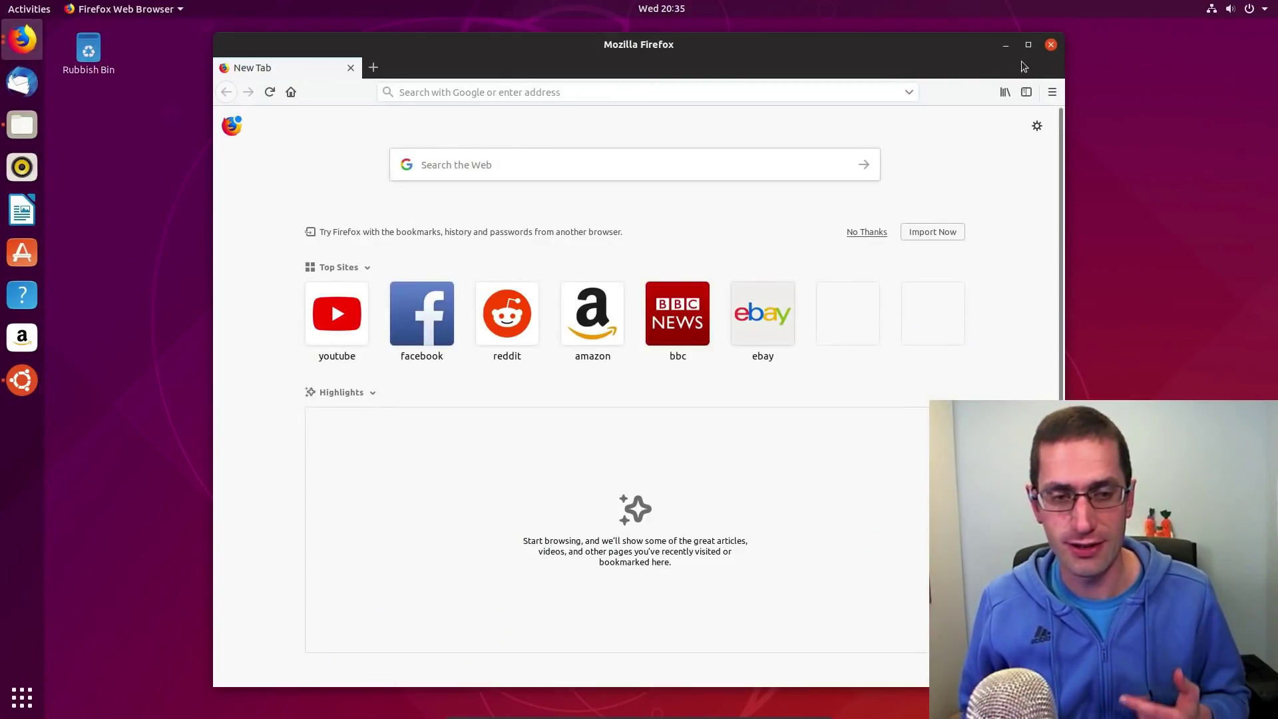
{"action": "left_click", "coordinate": [1051, 45]}
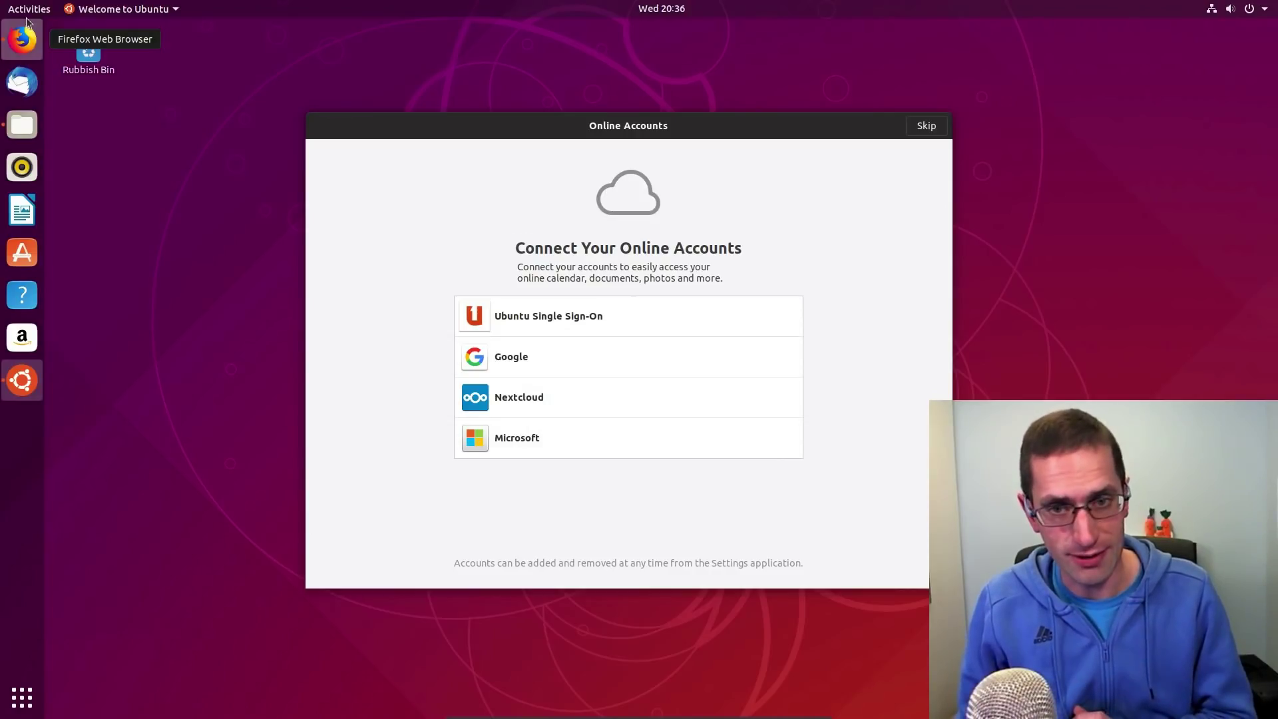
Launch the Amazon web app from the dock, close its tab and minimise Firefox
{"action": "left_click", "coordinate": [21, 339]}
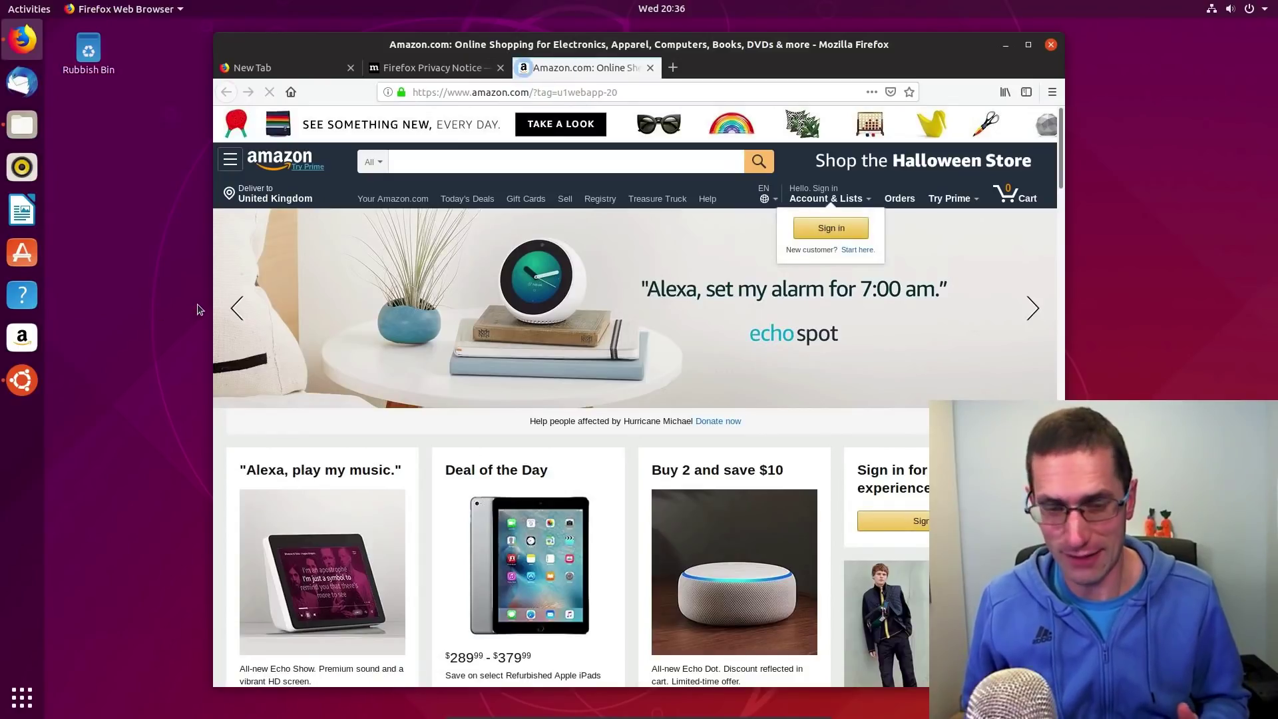
{"action": "left_click", "coordinate": [651, 68]}
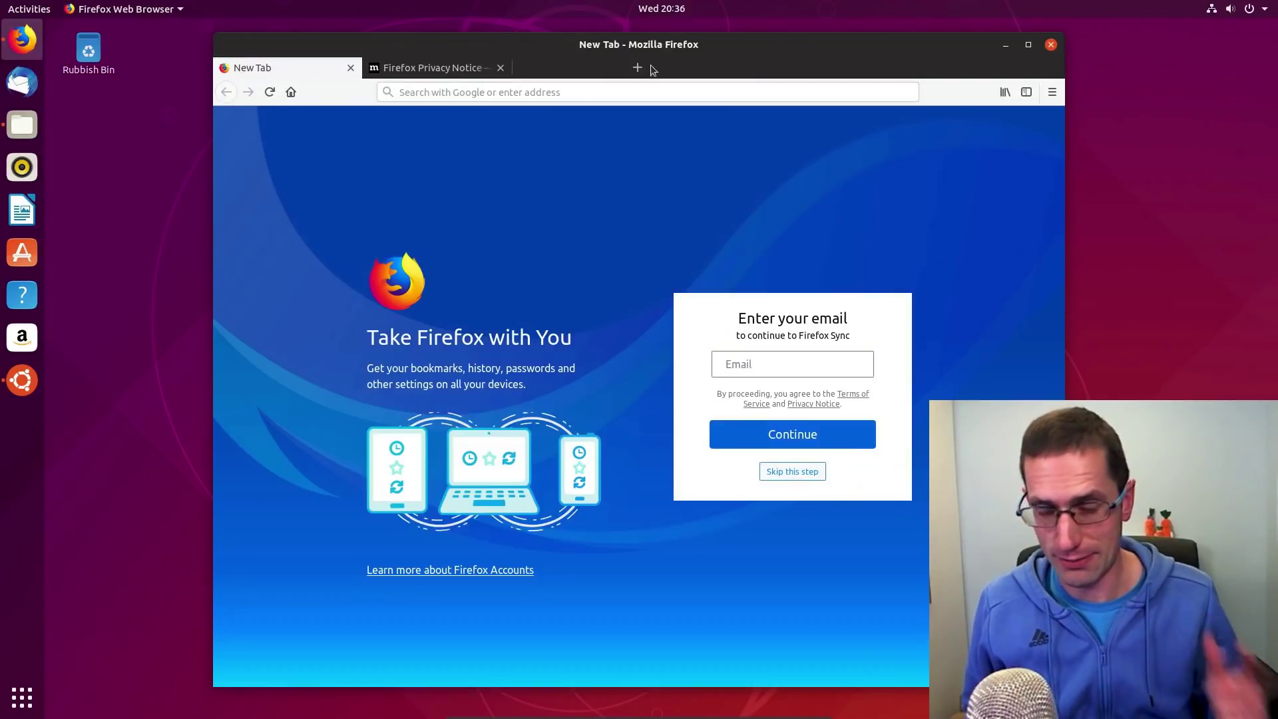
{"action": "left_click", "coordinate": [1006, 44]}
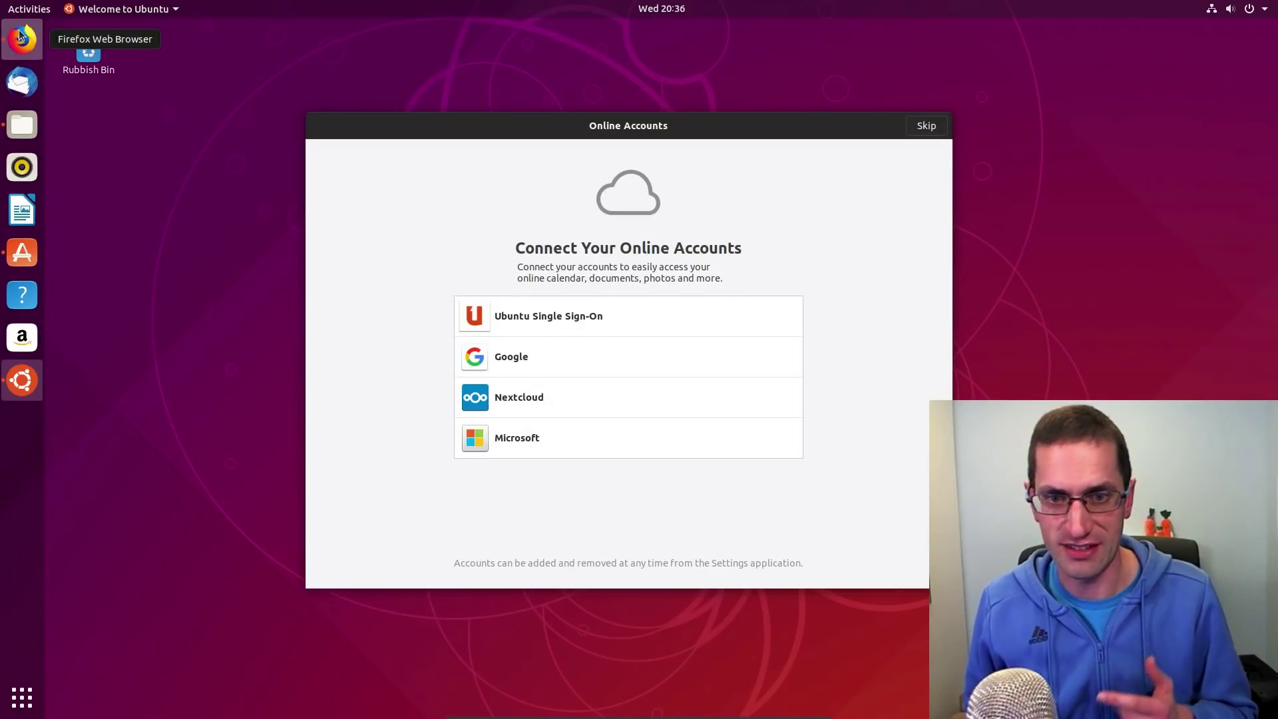
Open Terminal by searching 'ter' in Activities
{"action": "mouse_move", "coordinate": [1, 1]}
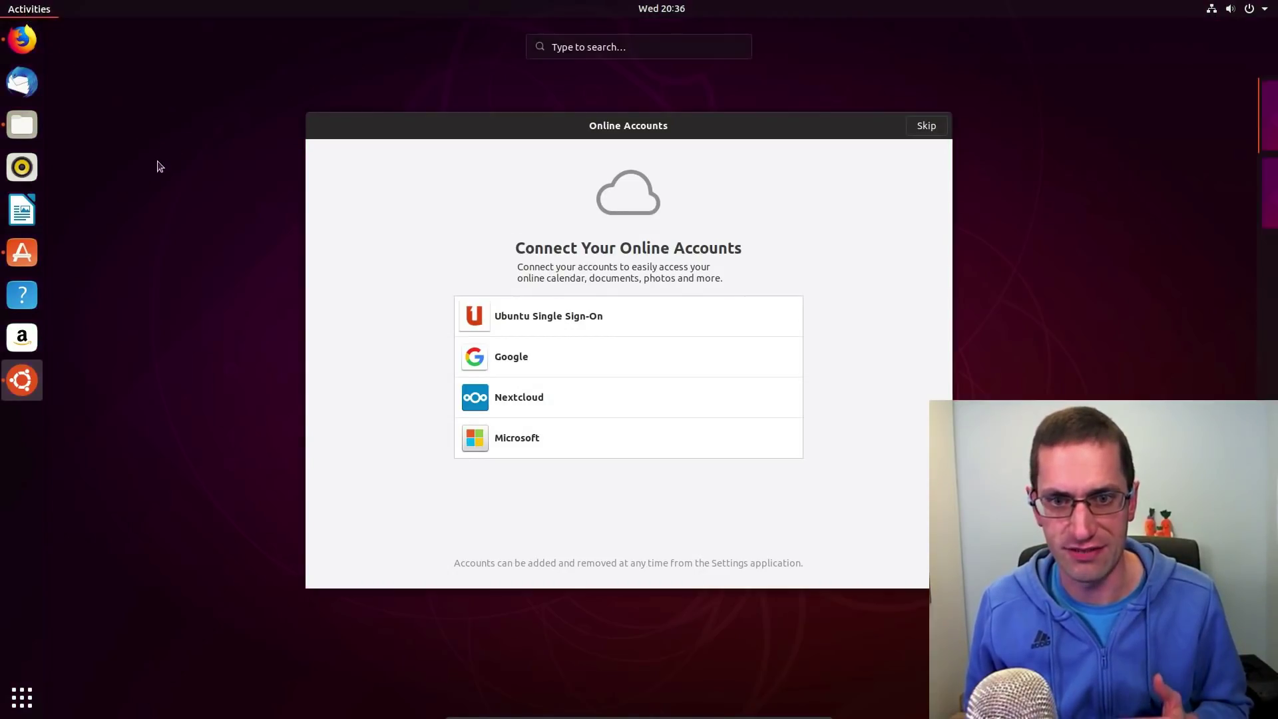
{"action": "type", "text": "ter"}
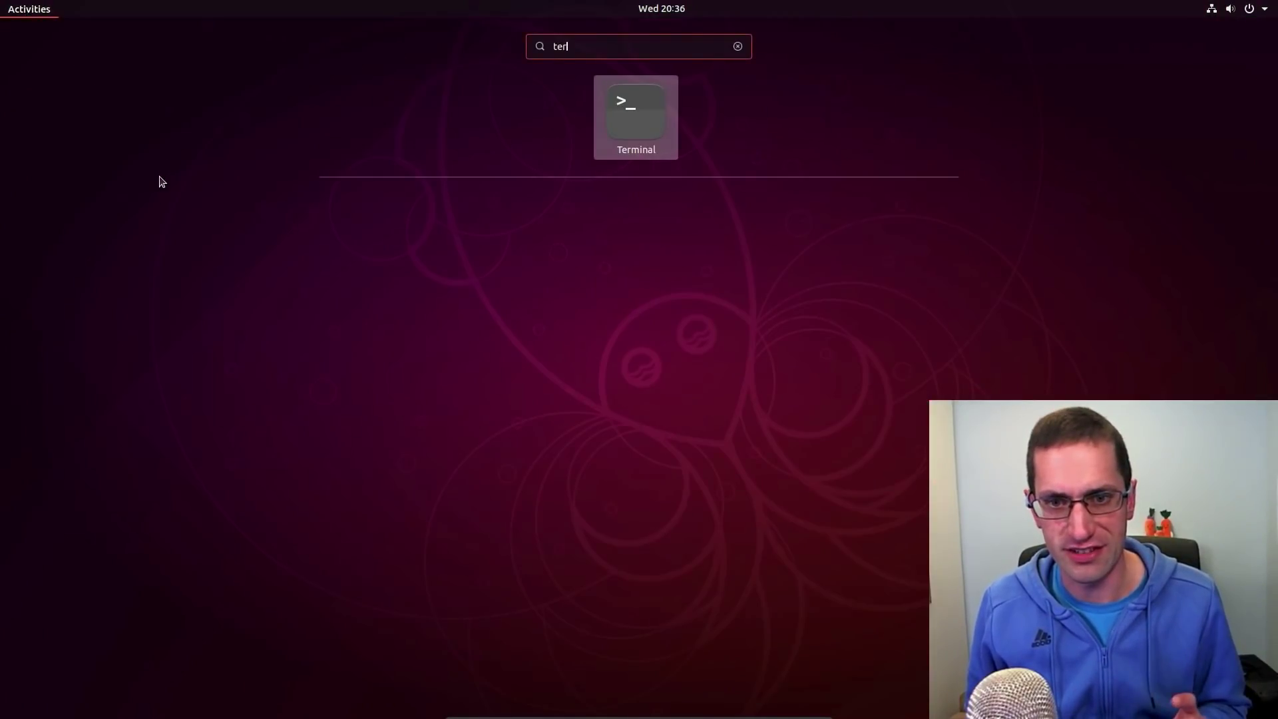
{"action": "left_click", "coordinate": [599, 128]}
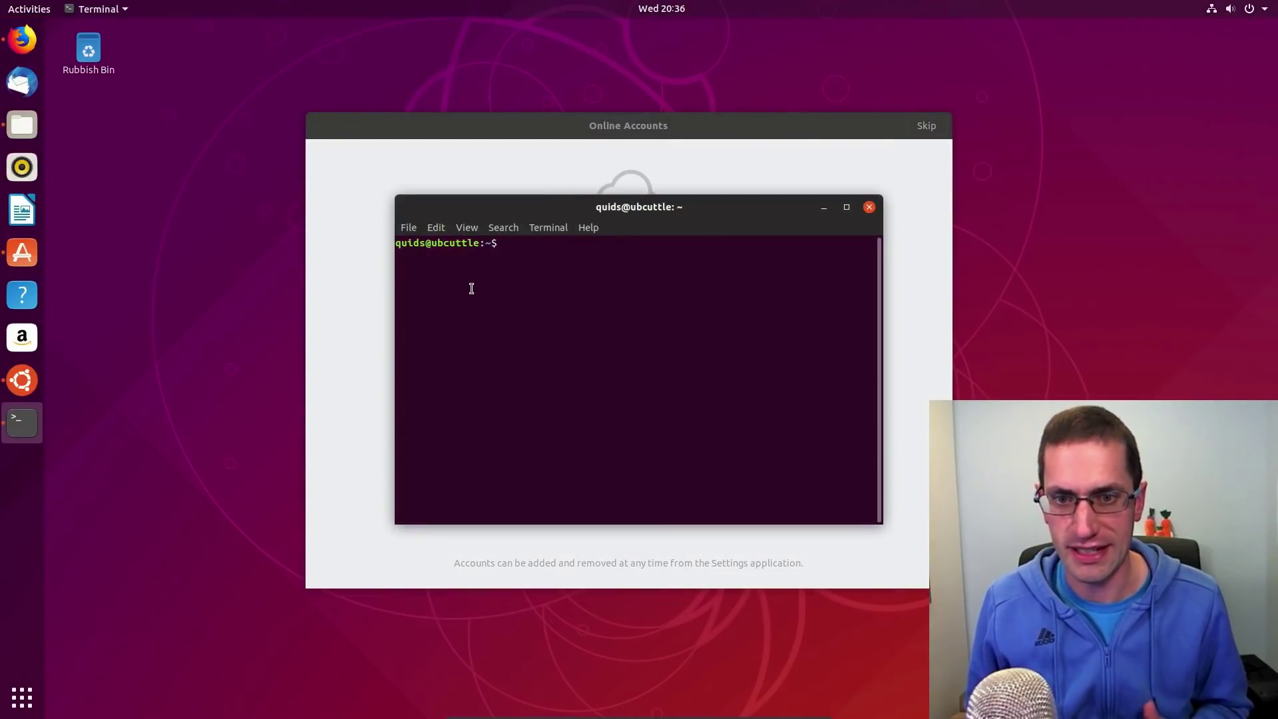
Run 'uname -a' and 'free -m' to show kernel details and memory in megabytes
{"action": "type", "text": "uname "}
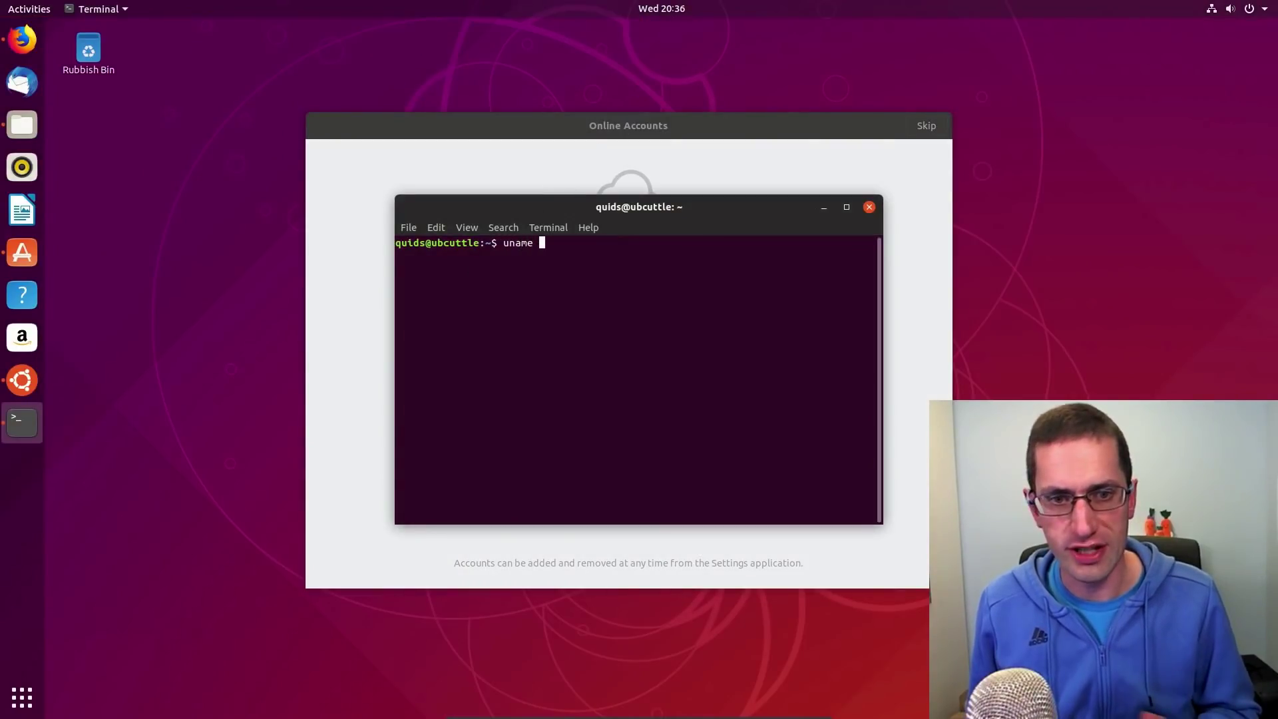
{"action": "type", "text": "-a"}
{"action": "key", "text": "Return"}
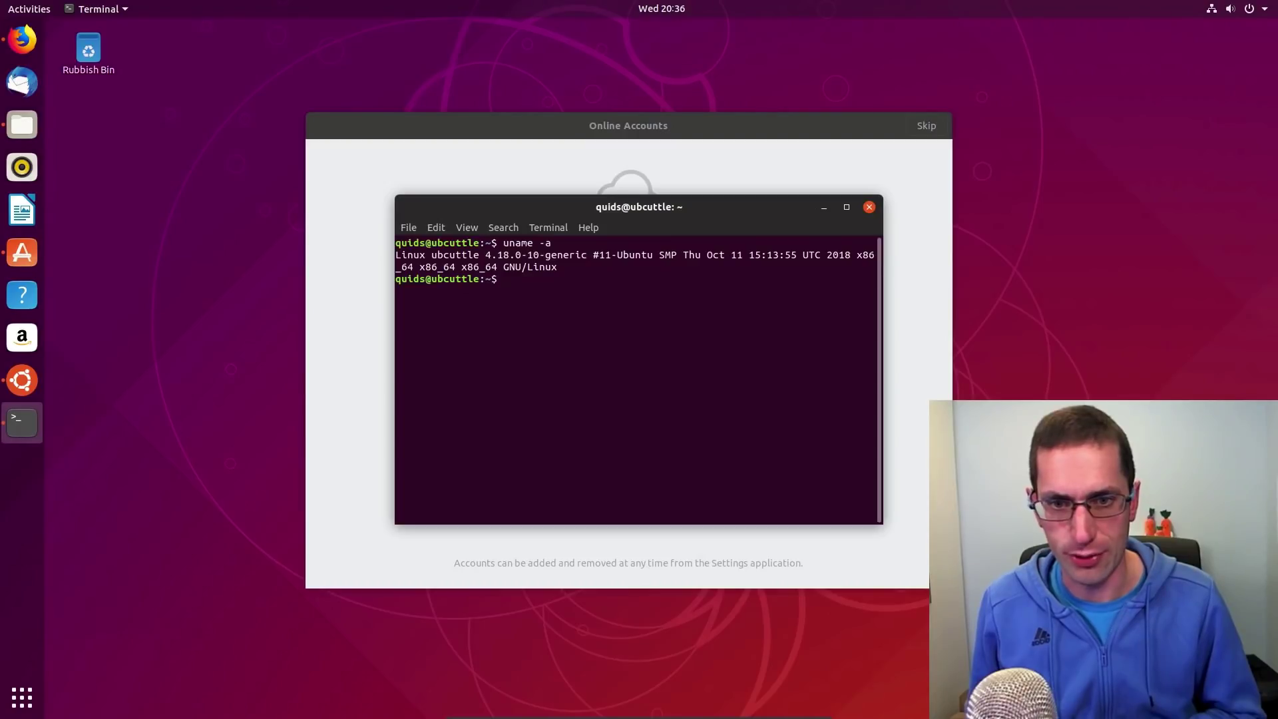
{"action": "type", "text": "f"}
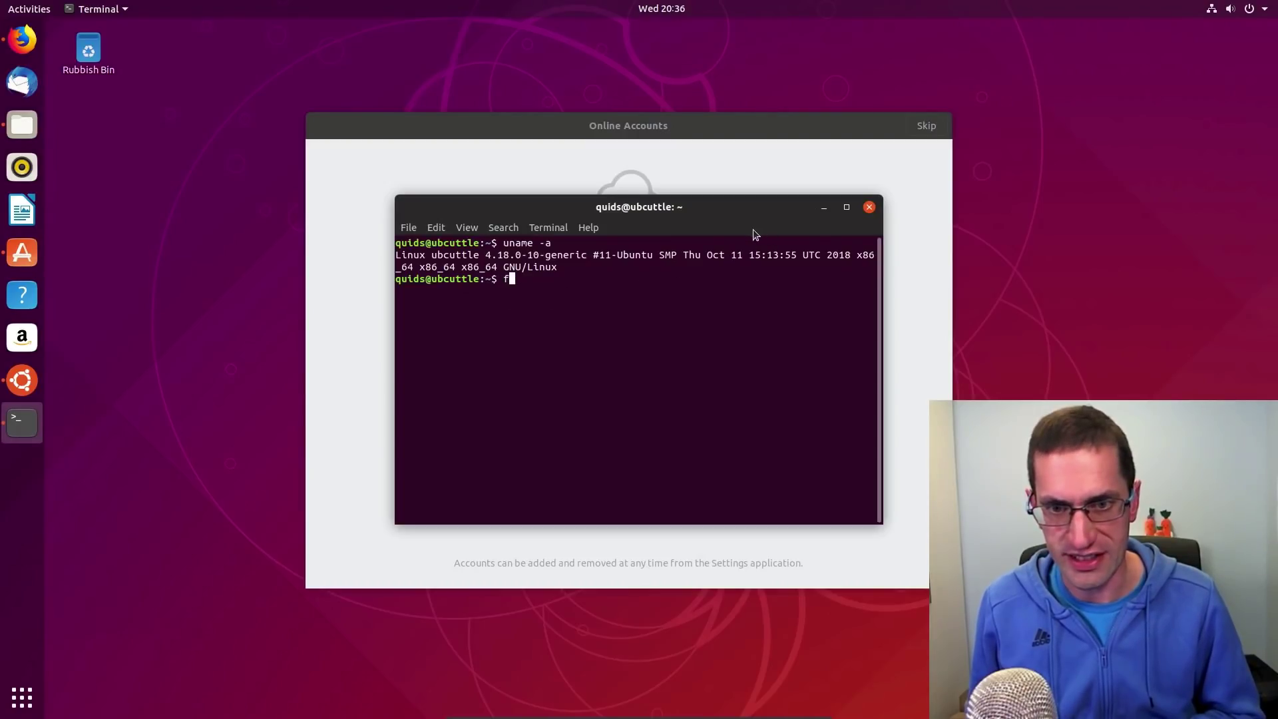
{"action": "type", "text": "ree -m"}
{"action": "key", "text": "Return"}
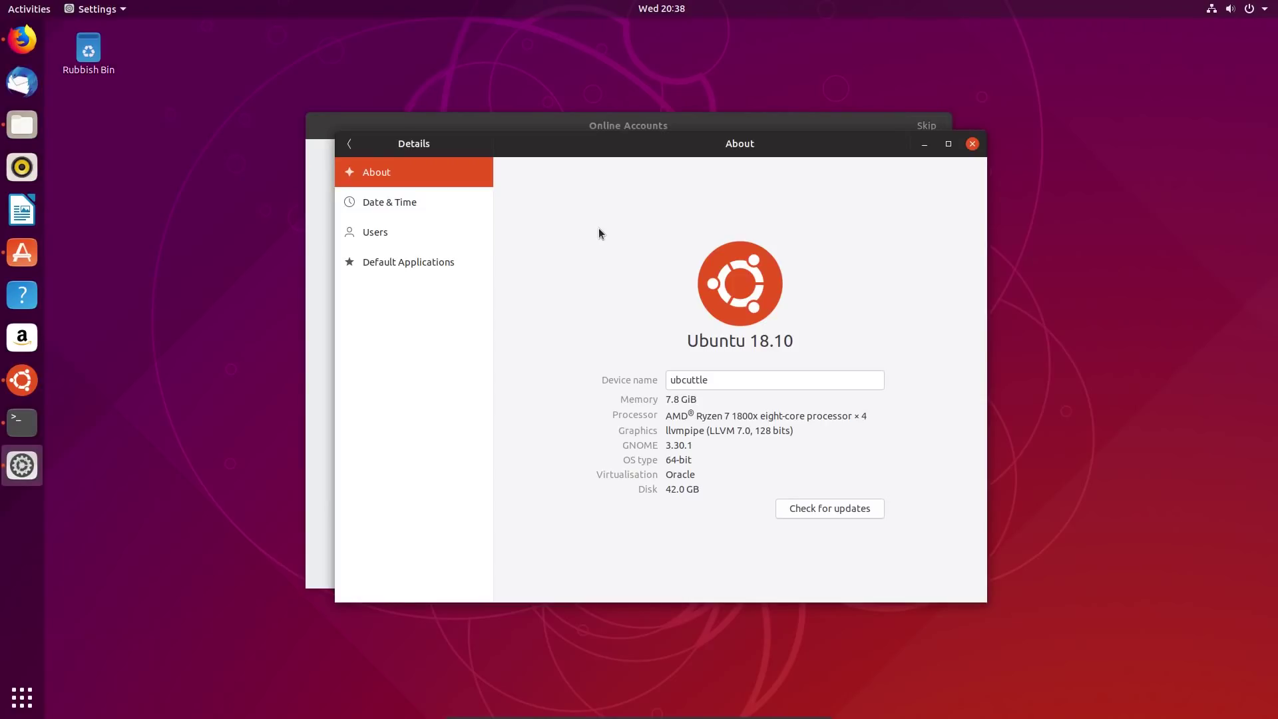
Close the Settings About window, then exit the terminal with Ctrl+D
{"action": "left_click", "coordinate": [972, 143]}
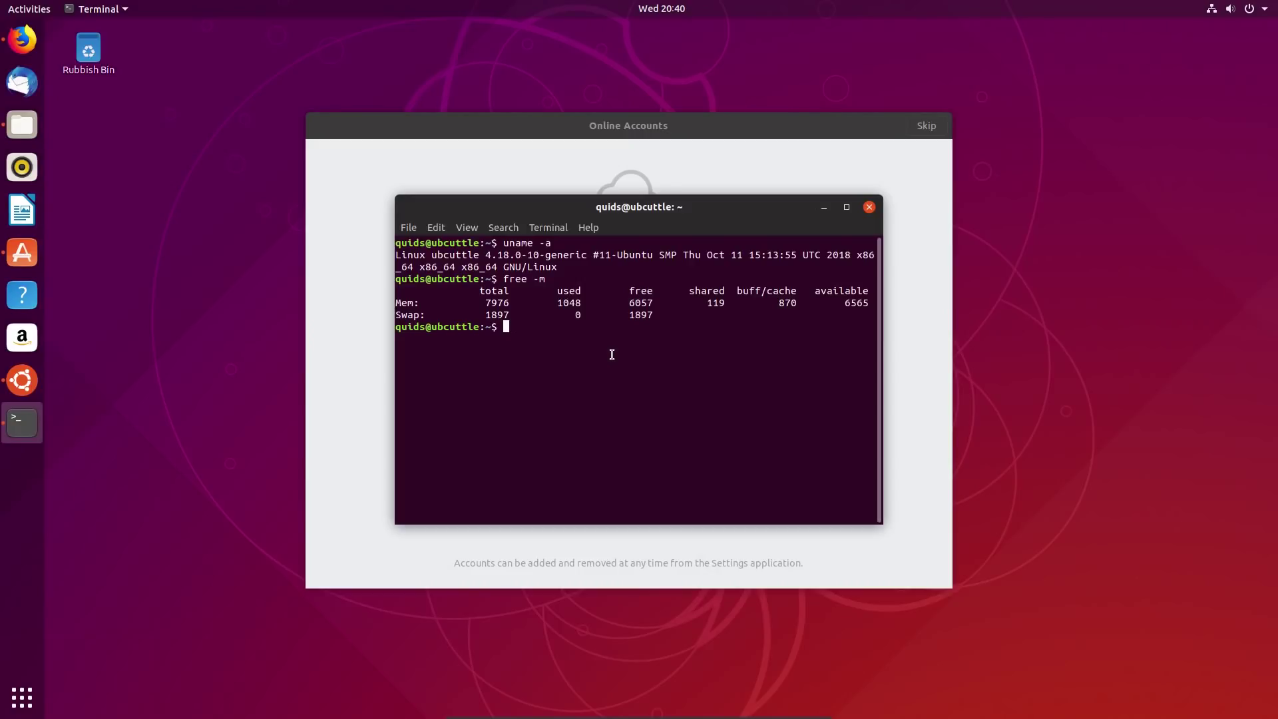
{"action": "key", "text": "ctrl+d"}
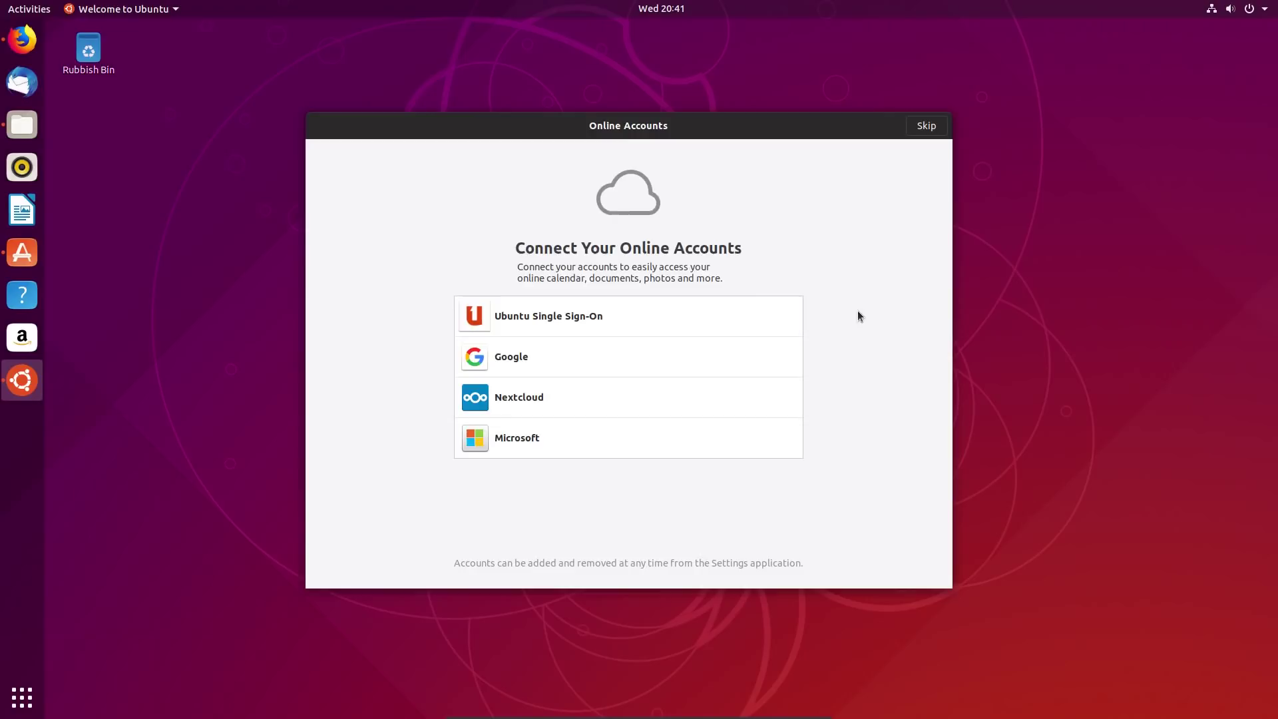
Skip online accounts, read through the first system report, then continue to Ready to go
{"action": "left_click", "coordinate": [926, 125]}
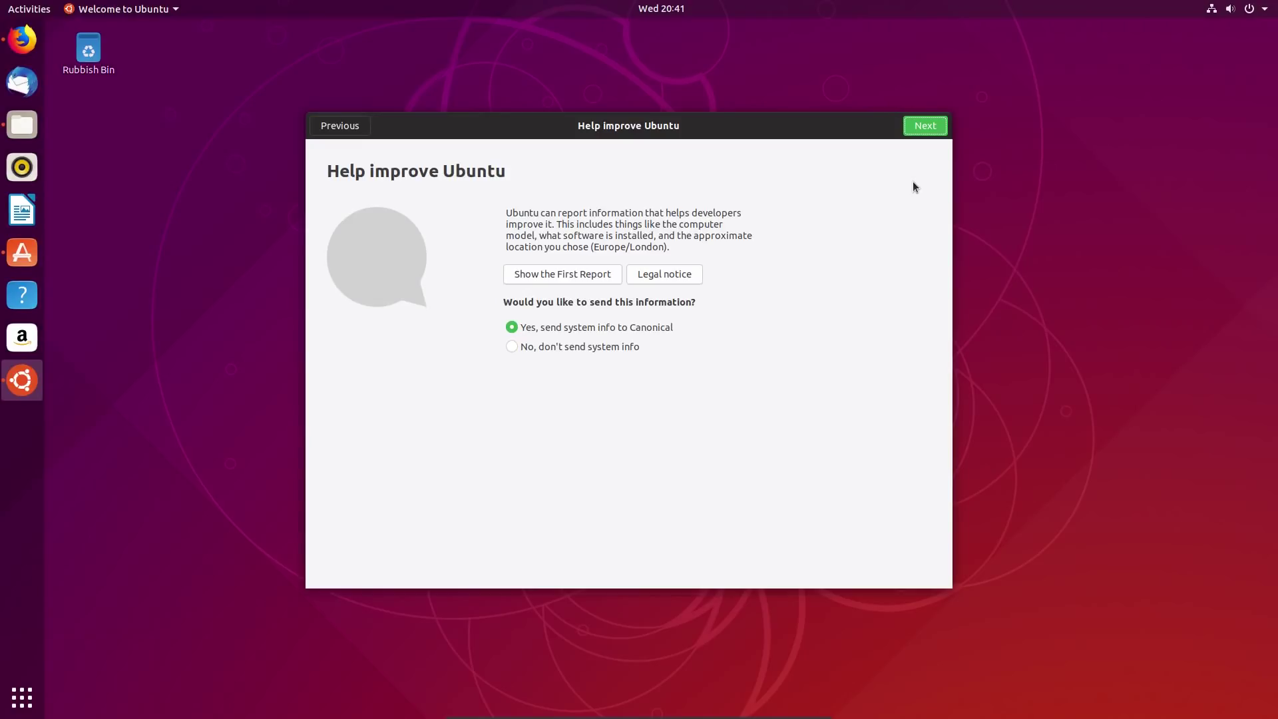
{"action": "key", "text": "Return"}
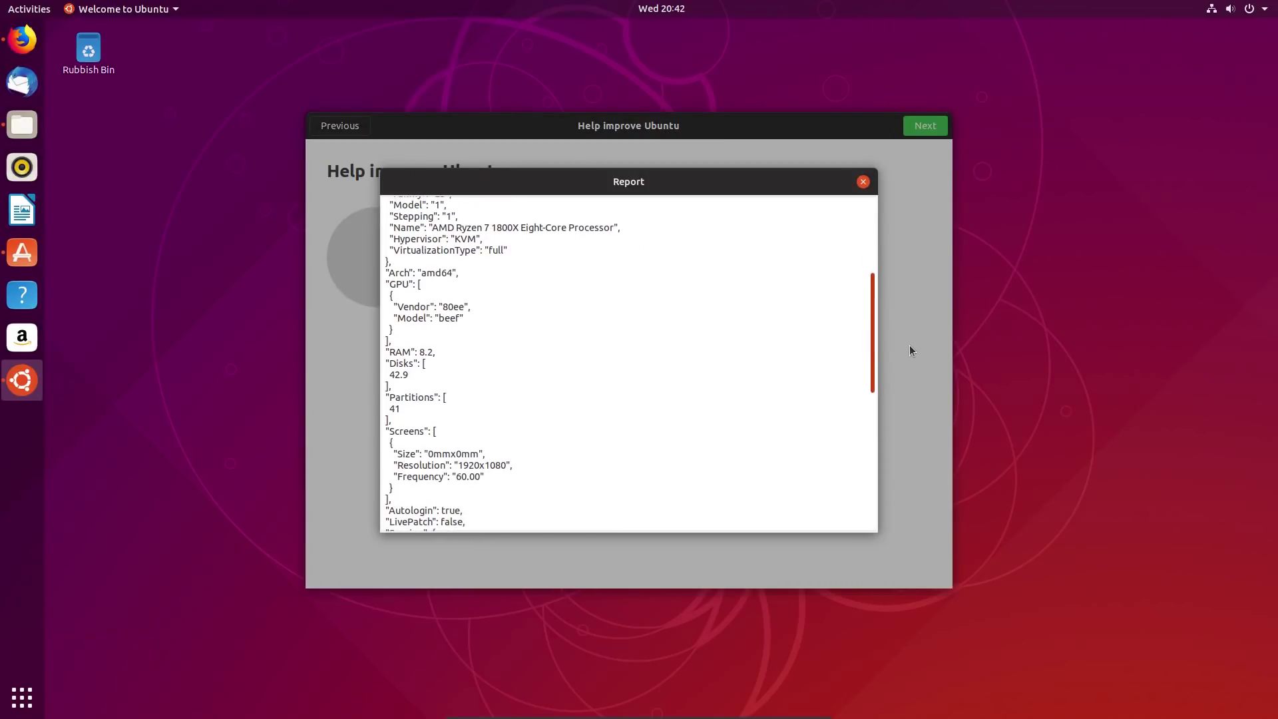
{"action": "key", "text": "Down"}
{"action": "key", "text": "Down"}
{"action": "key", "text": "Down"}
{"action": "key", "text": "Down"}
{"action": "key", "text": "Down"}
{"action": "key", "text": "Down"}
{"action": "key", "text": "Down"}
{"action": "key", "text": "Down"}
{"action": "key", "text": "Down"}
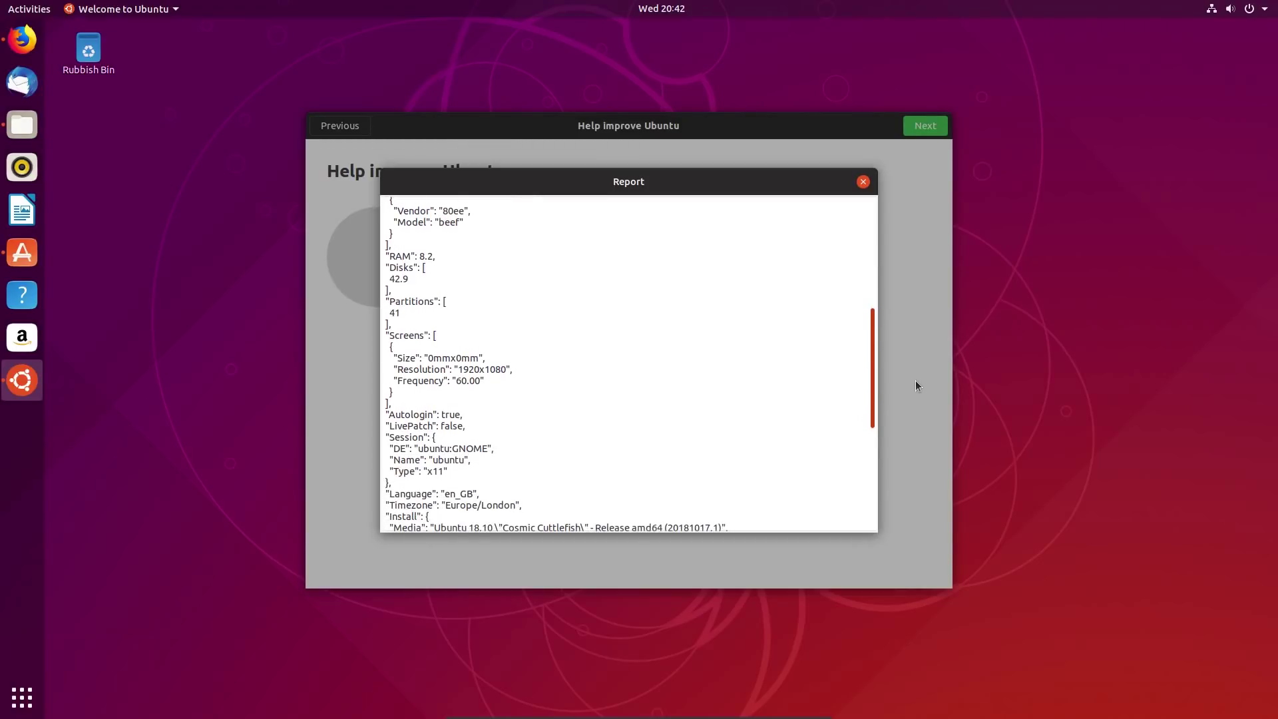
{"action": "key", "text": "Down"}
{"action": "key", "text": "Down"}
{"action": "key", "text": "Down"}
{"action": "key", "text": "Down"}
{"action": "key", "text": "Down"}
{"action": "key", "text": "Down"}
{"action": "key", "text": "Down"}
{"action": "key", "text": "Down"}
{"action": "key", "text": "Down"}
{"action": "key", "text": "Down"}
{"action": "key", "text": "Down"}
{"action": "key", "text": "Down"}
{"action": "key", "text": "Down"}
{"action": "key", "text": "Down"}
{"action": "key", "text": "Down"}
{"action": "key", "text": "Down"}
{"action": "key", "text": "Down"}
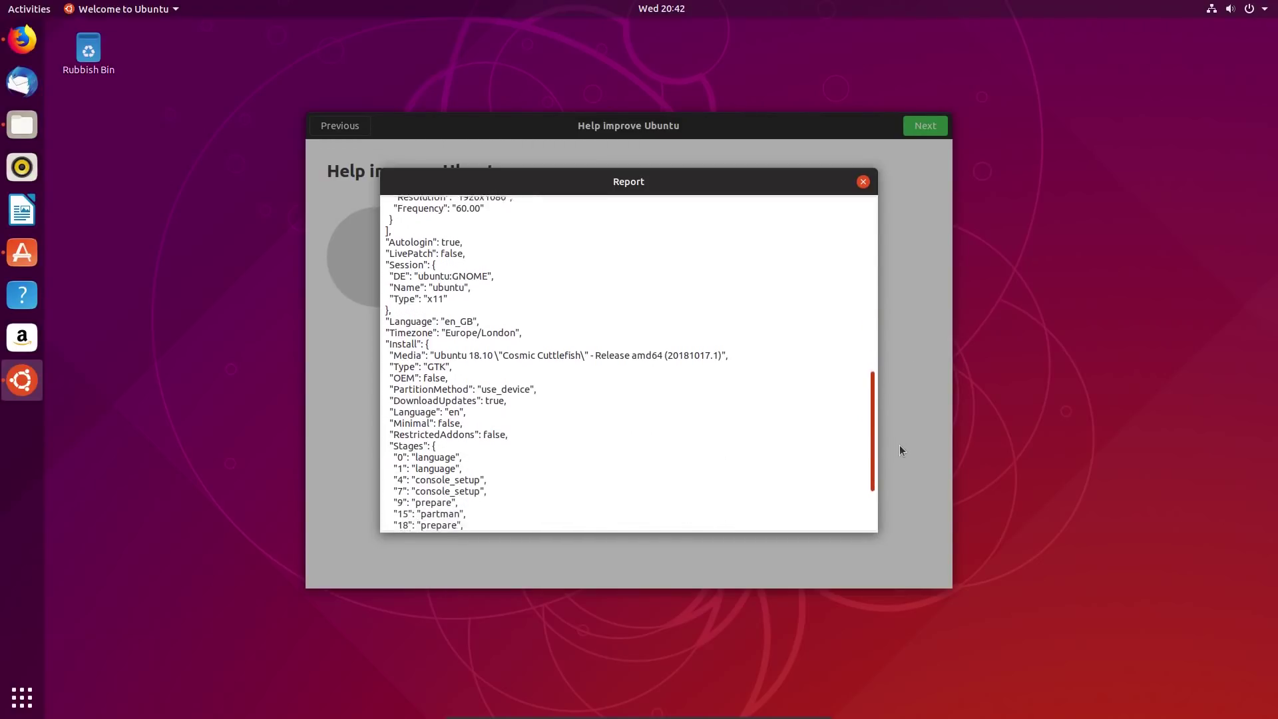
{"action": "key", "text": "Down"}
{"action": "key", "text": "Down"}
{"action": "key", "text": "Down"}
{"action": "key", "text": "Down"}
{"action": "key", "text": "Down"}
{"action": "key", "text": "Down"}
{"action": "key", "text": "Down"}
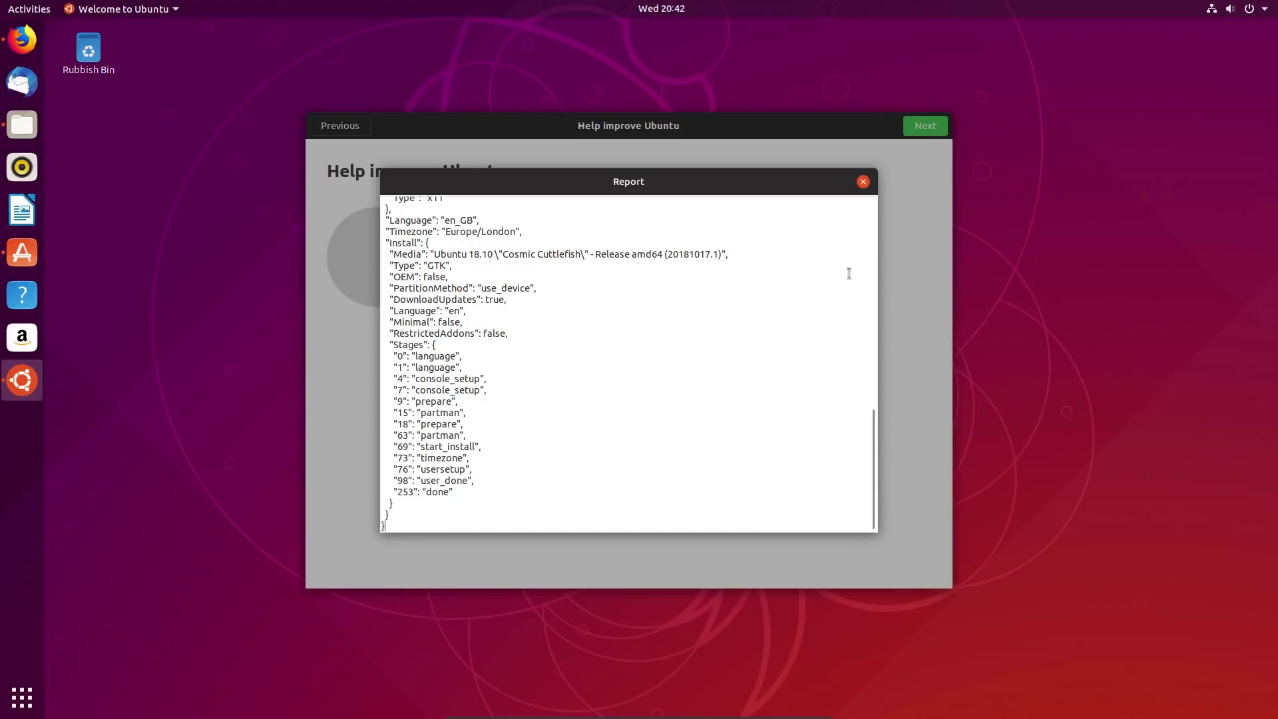
{"action": "left_click", "coordinate": [865, 183]}
{"action": "left_click", "coordinate": [915, 128]}
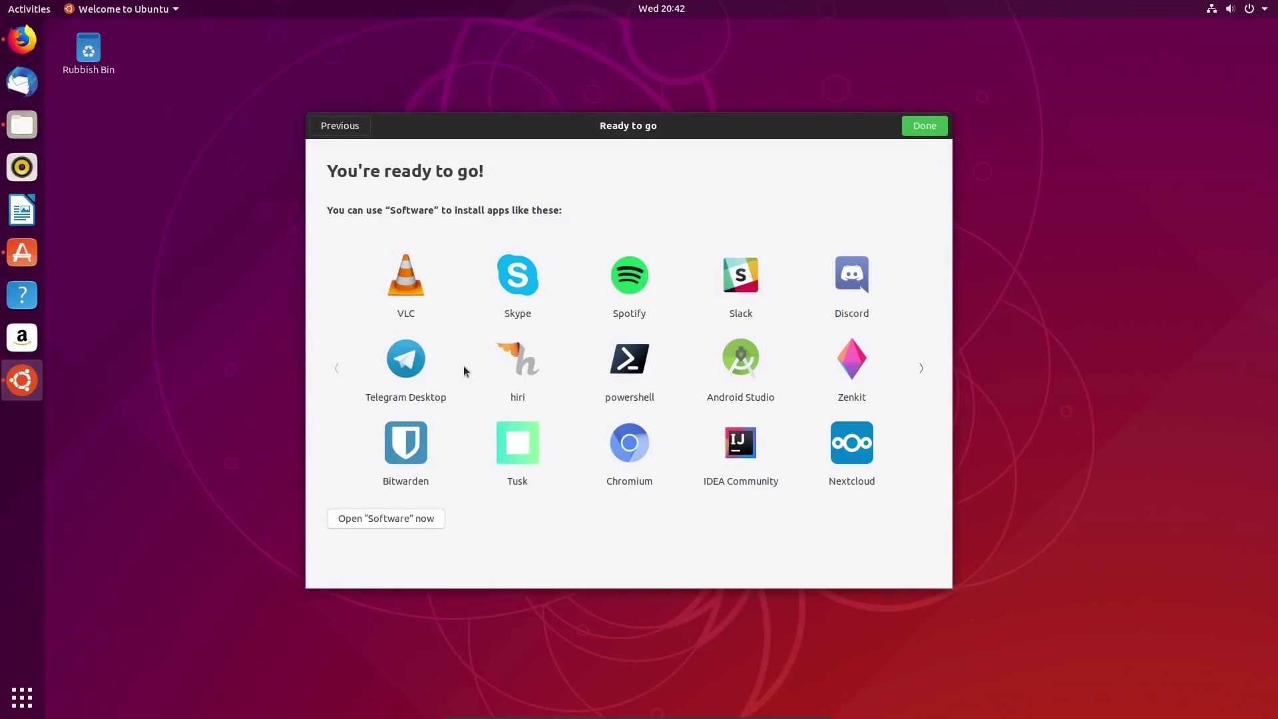
Open VLC's store page, scroll to Details and Reviews, then return to the home page
{"action": "left_click", "coordinate": [403, 285]}
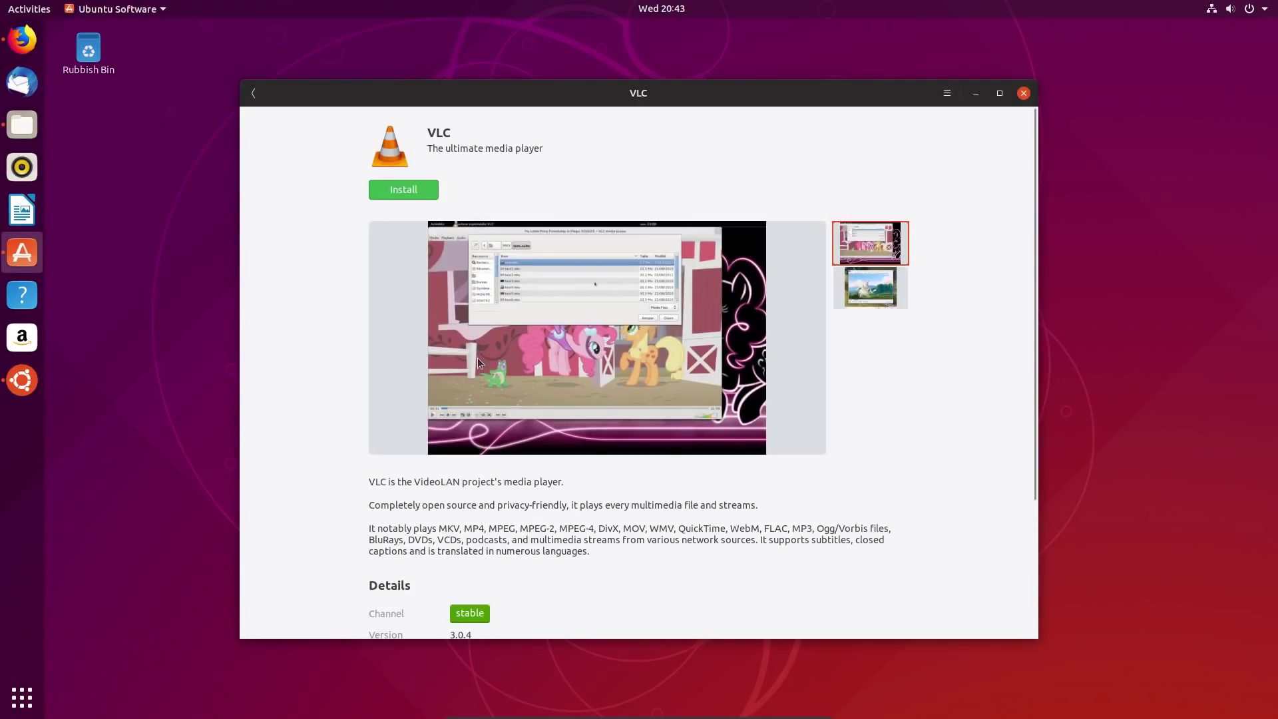
{"action": "scroll", "coordinate": [493, 422], "scroll_direction": "down", "scroll_amount": 5}
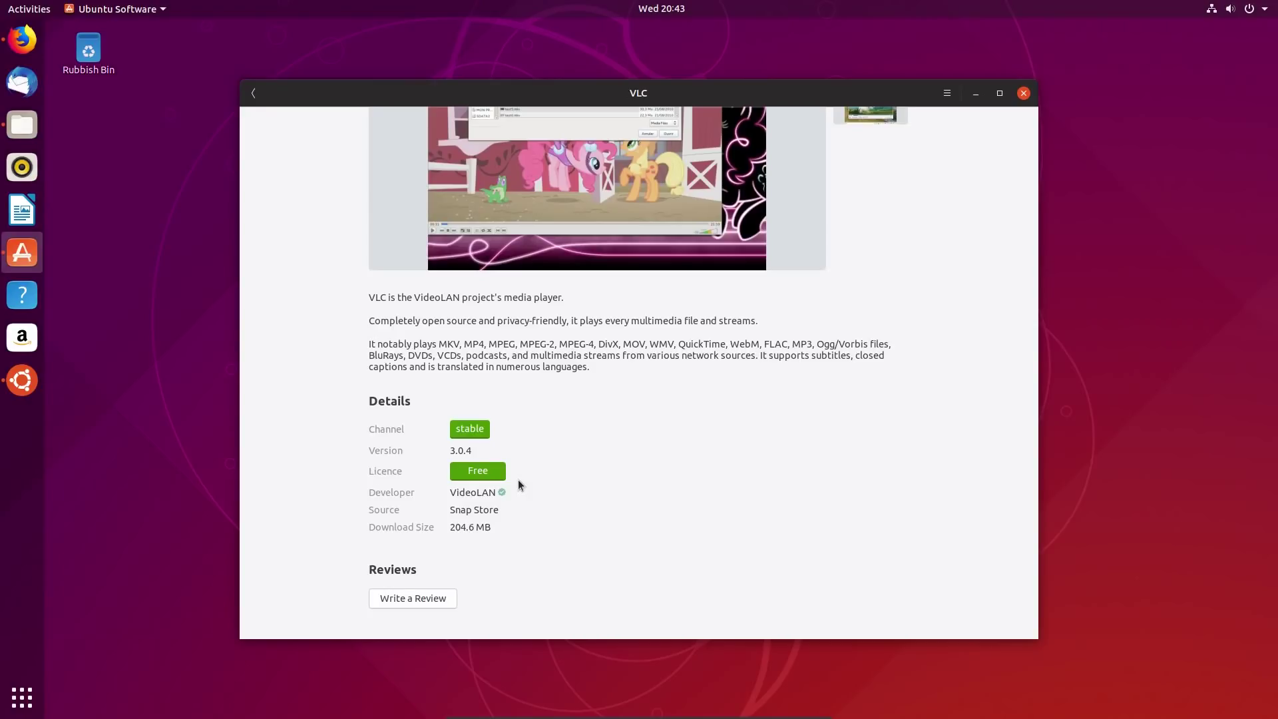
{"action": "left_click", "coordinate": [253, 92]}
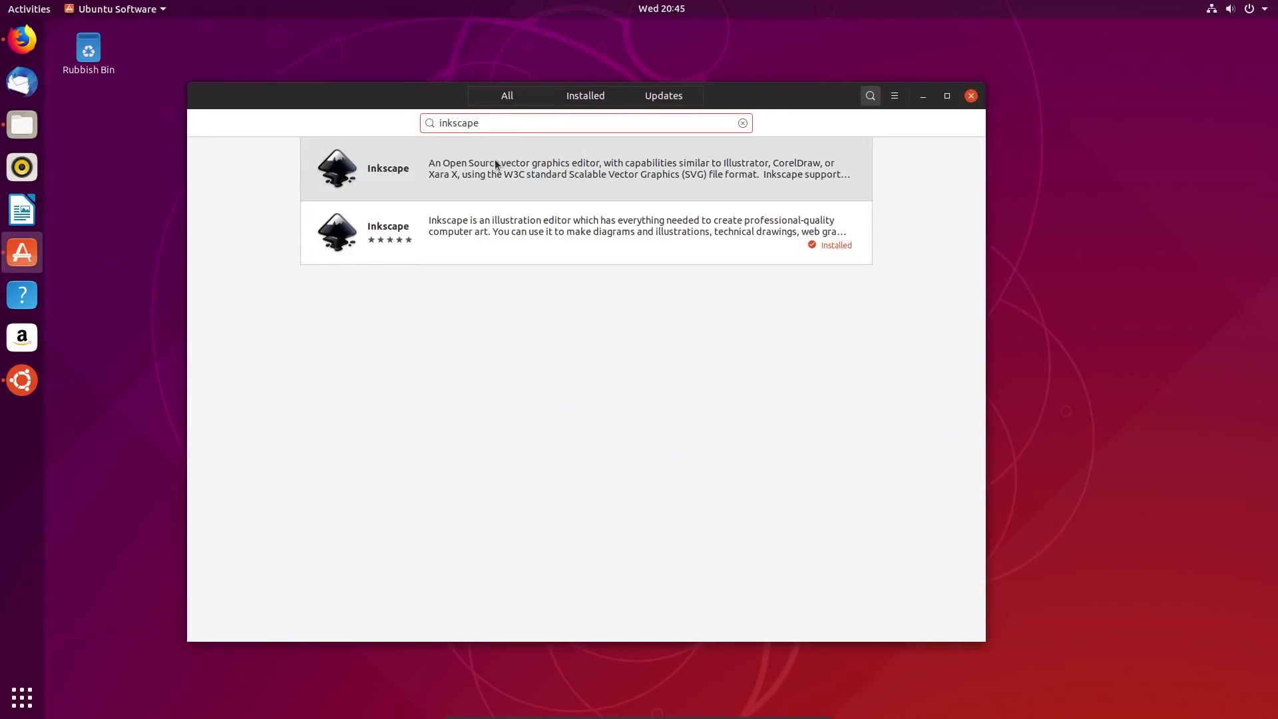
View Inkscape 0.92.3's details (free, 177.8 MB, Snap Store), then go back to the main page
{"action": "left_click", "coordinate": [495, 163]}
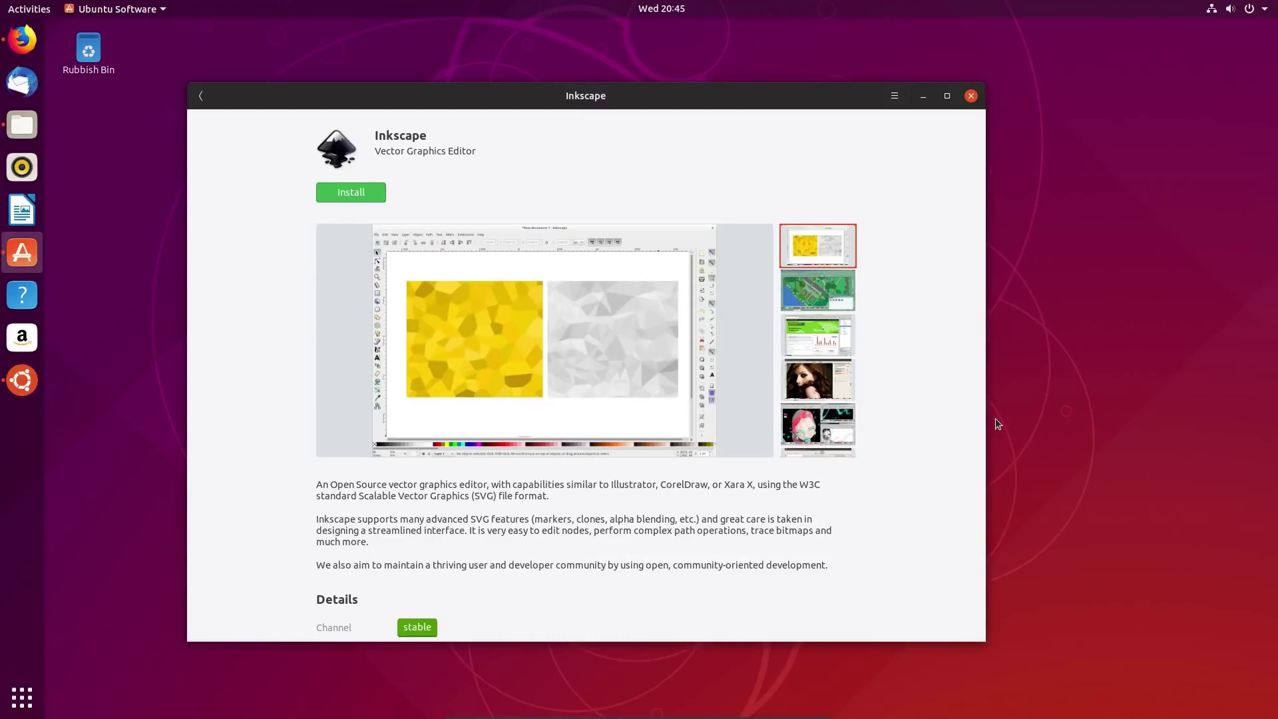
{"action": "left_click_drag", "start_coordinate": [982, 423], "coordinate": [700, 549]}
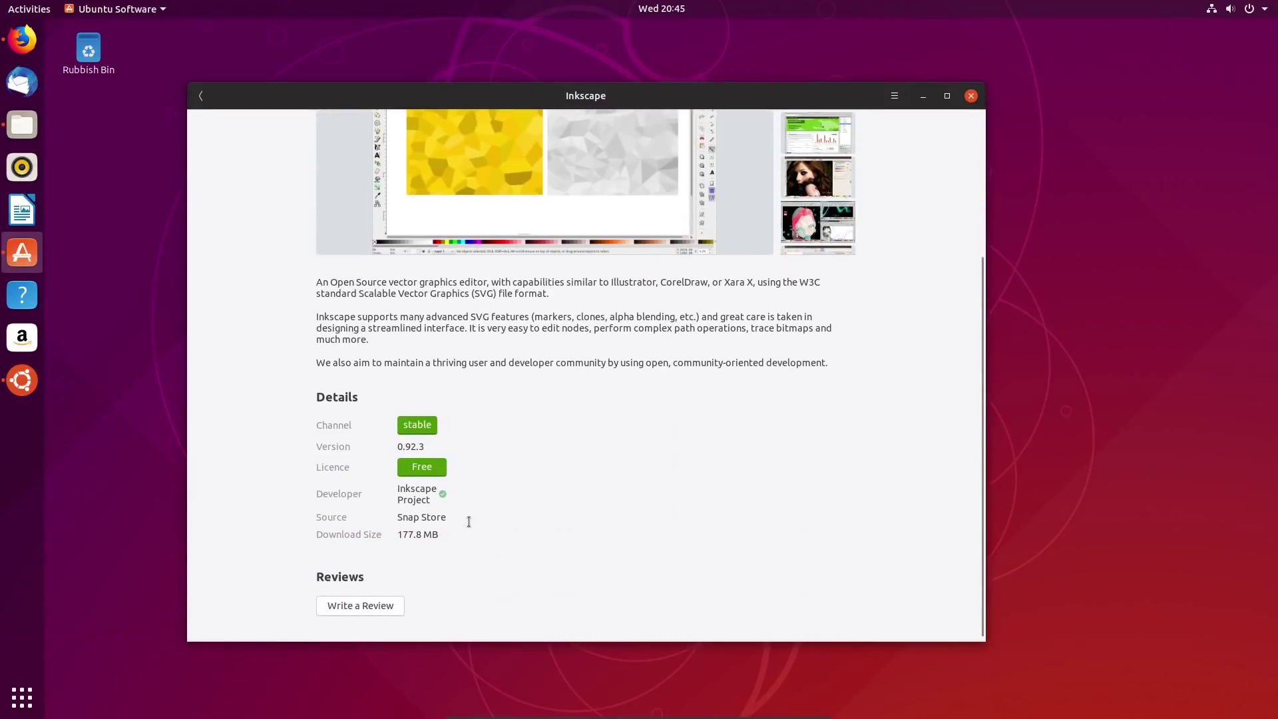
{"action": "left_click_drag", "start_coordinate": [468, 522], "coordinate": [378, 522]}
{"action": "left_click", "coordinate": [200, 95]}
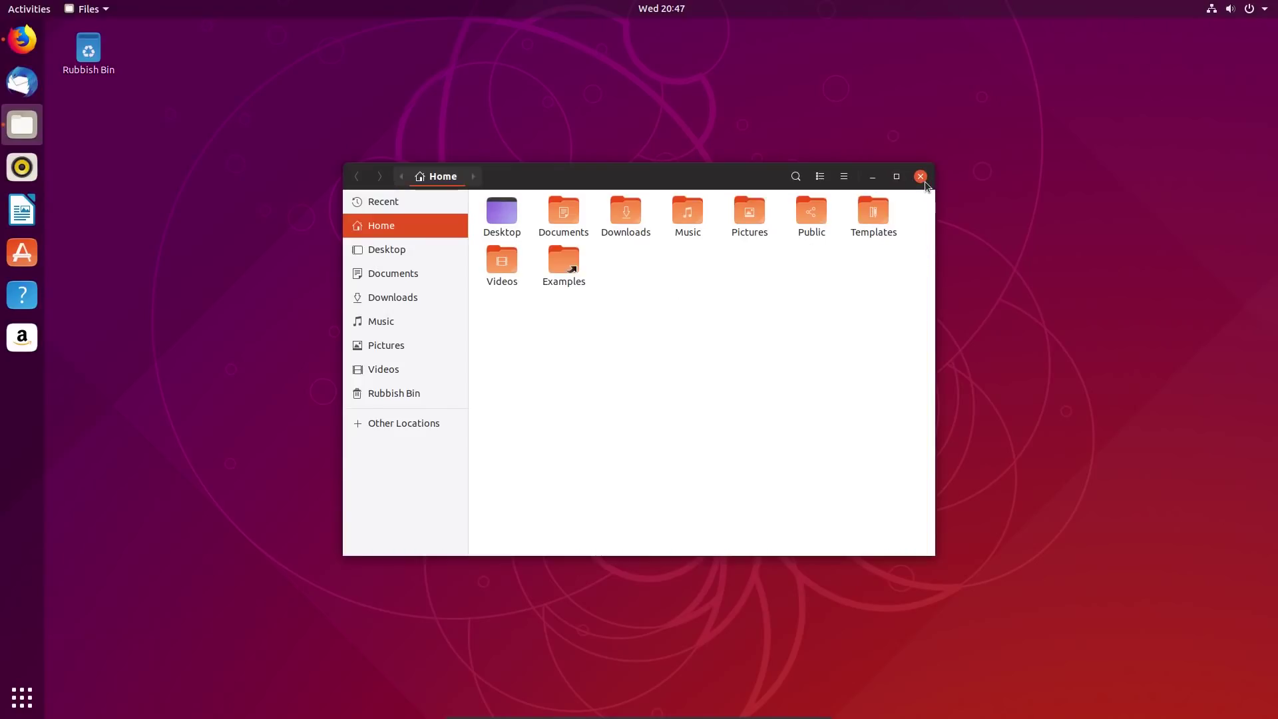
Open Tweaks via a 'tweak' search and set the Applications theme to Yaru-dark
{"action": "key", "text": "super"}
{"action": "type", "text": "t"}
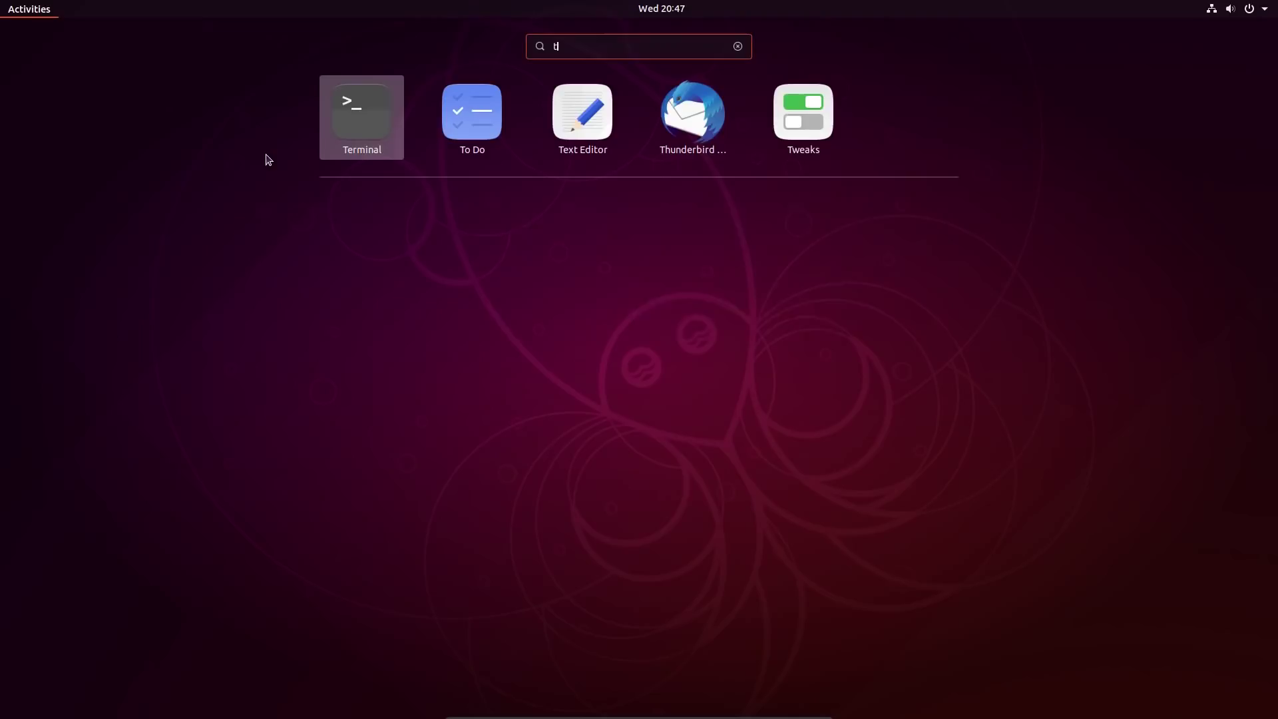
{"action": "type", "text": "weak"}
{"action": "left_click", "coordinate": [638, 115]}
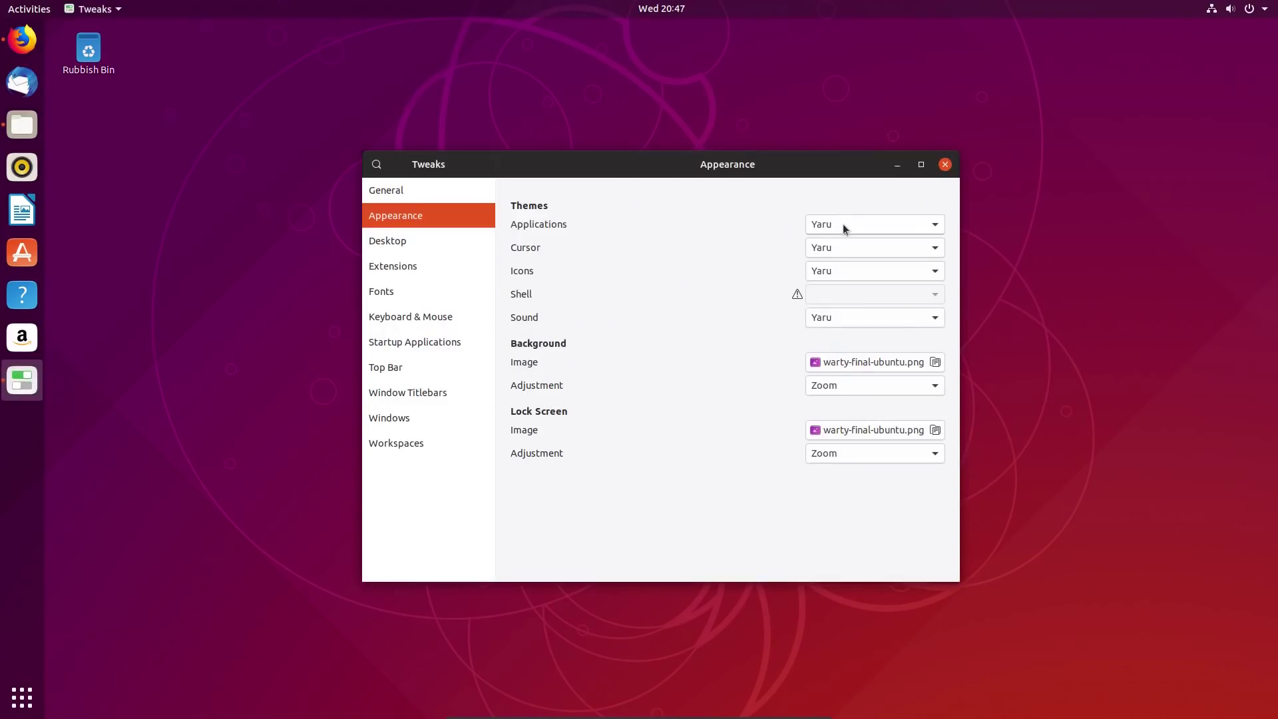
{"action": "left_click", "coordinate": [844, 226]}
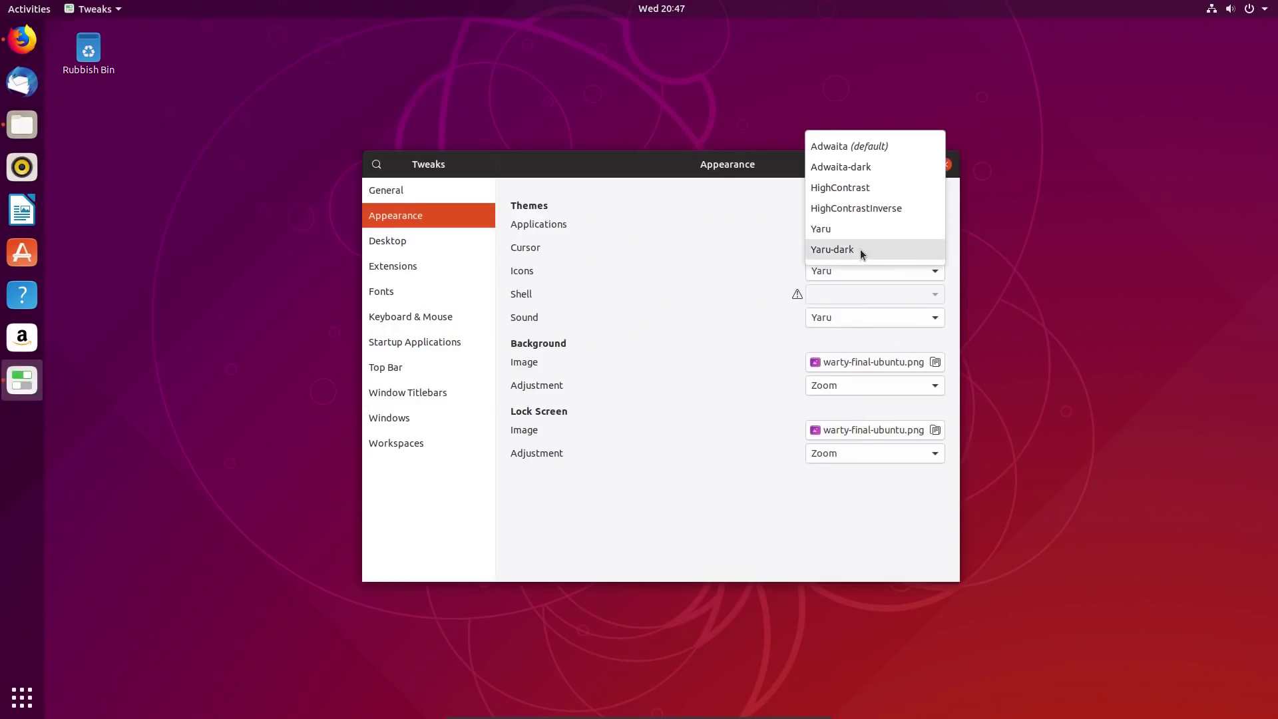
{"action": "left_click", "coordinate": [859, 249]}
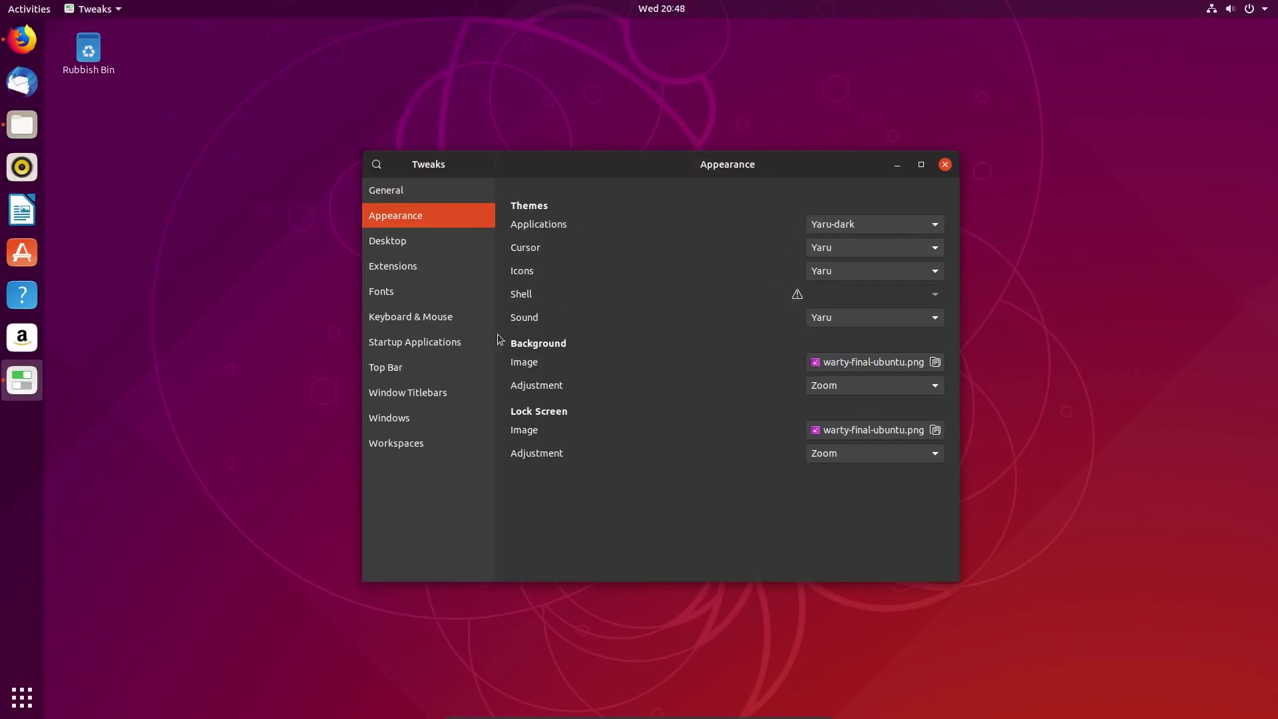
Place titlebar buttons on the left with Maximise and Minimise enabled, then close Tweaks
{"action": "left_click", "coordinate": [407, 392]}
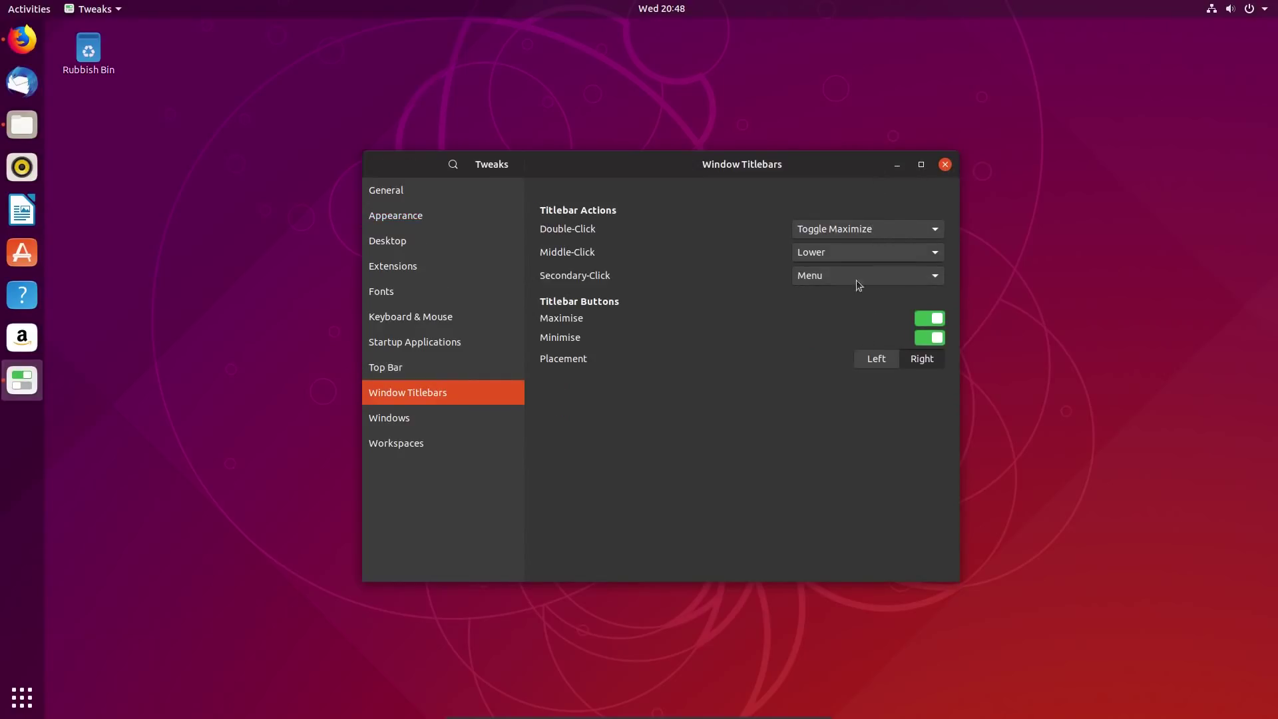
{"action": "left_click", "coordinate": [879, 363]}
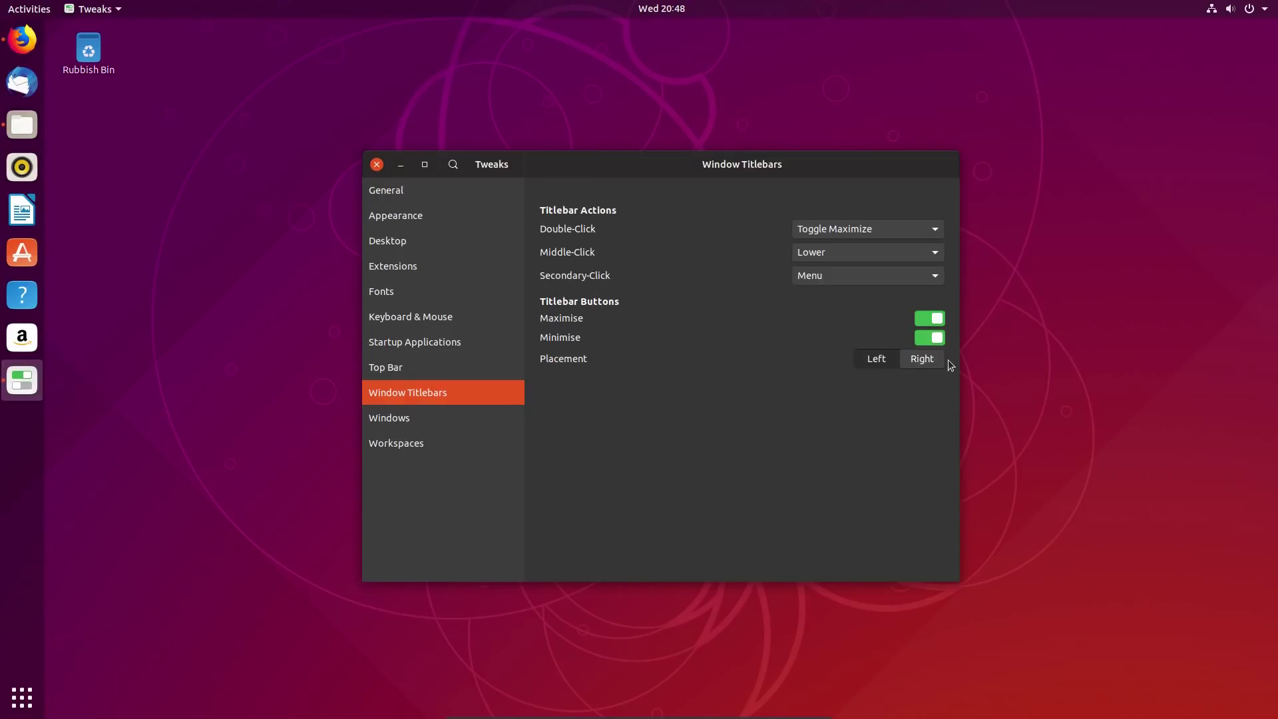
{"action": "left_click", "coordinate": [923, 365]}
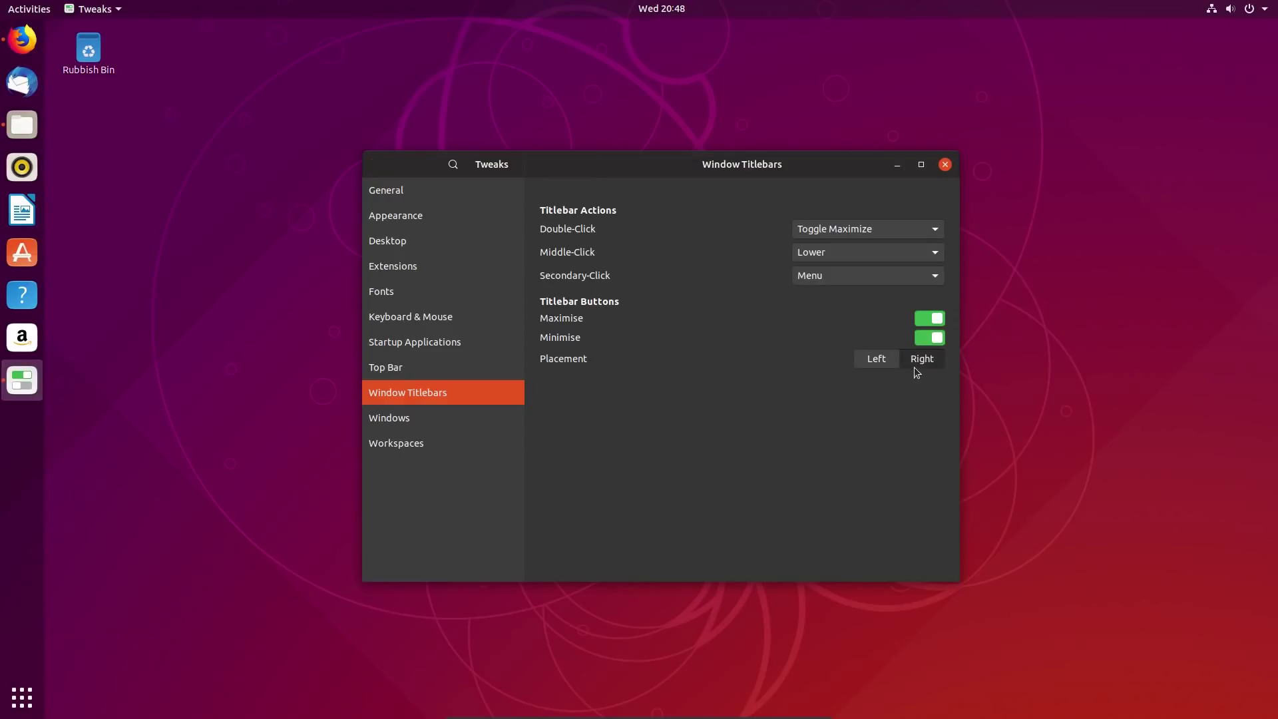
{"action": "left_click", "coordinate": [880, 365]}
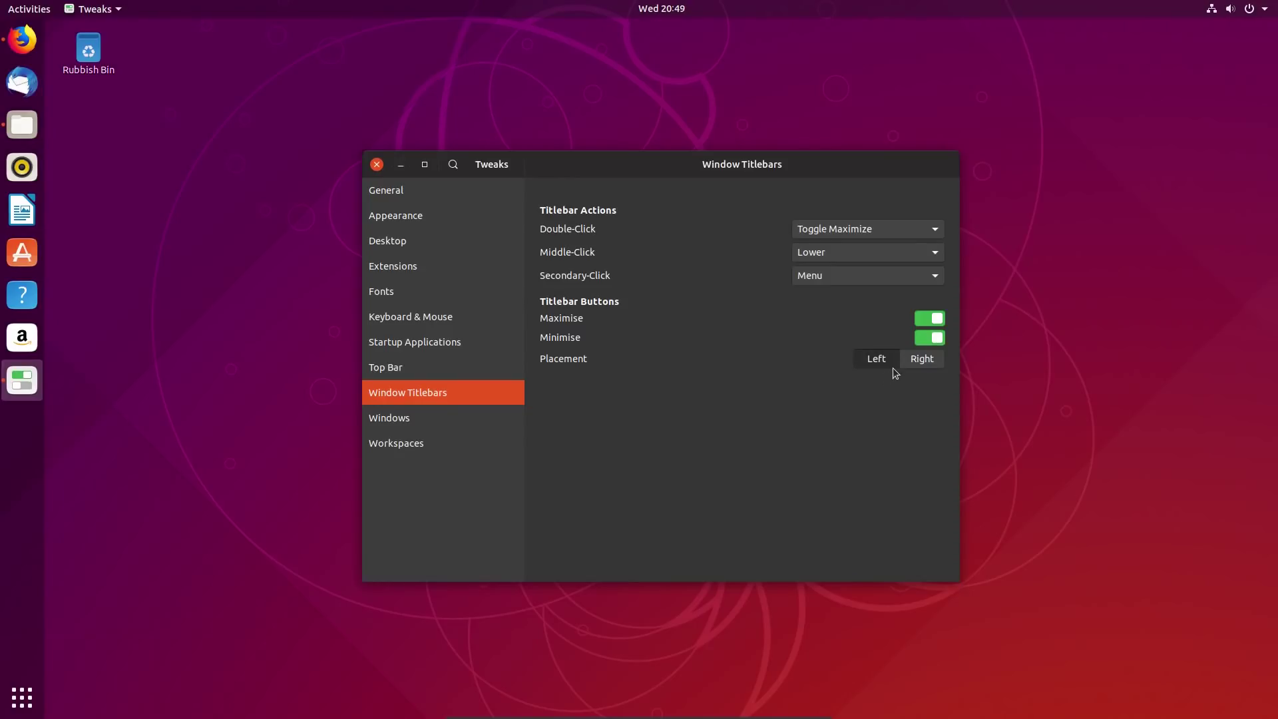
{"action": "left_click", "coordinate": [927, 318]}
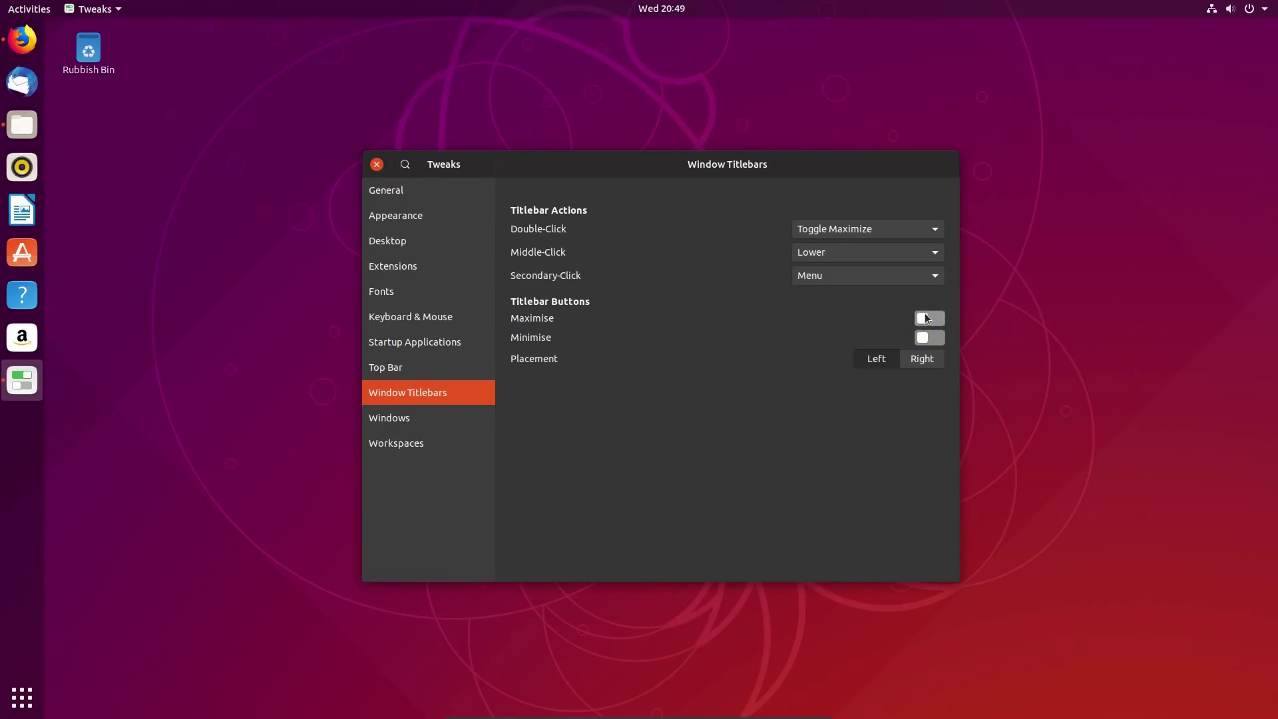
{"action": "left_click", "coordinate": [932, 318]}
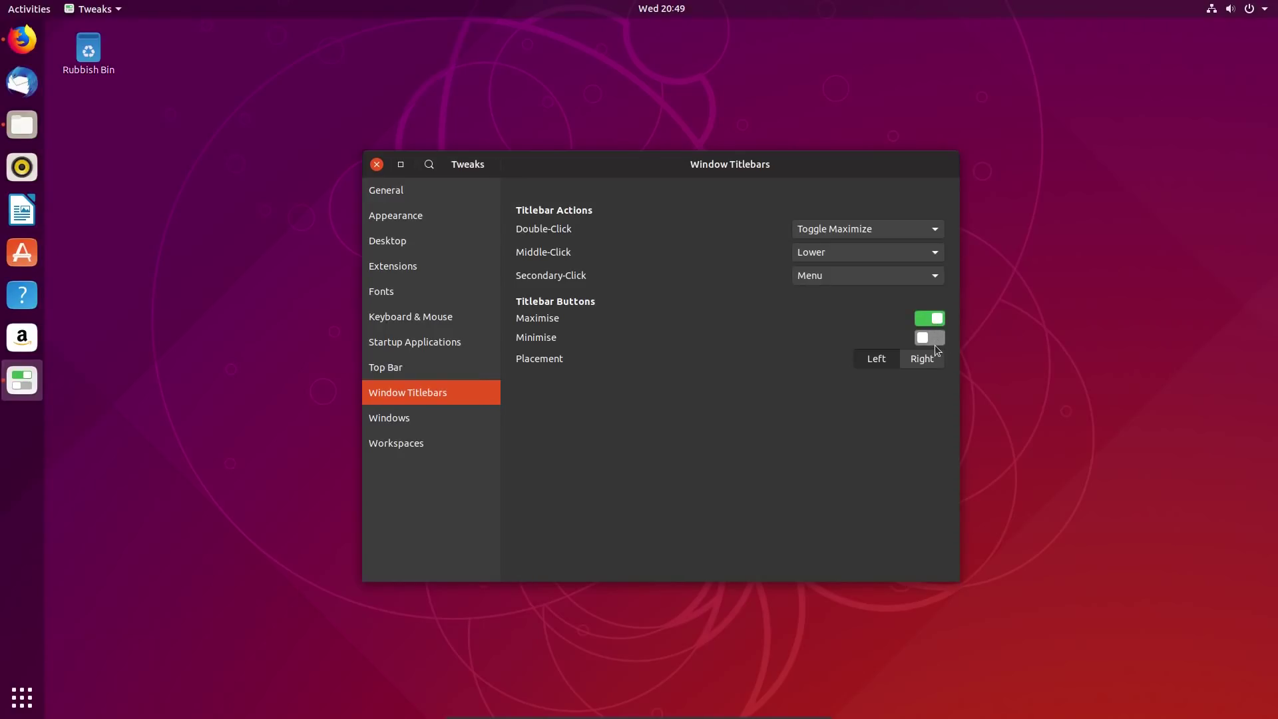
{"action": "left_click", "coordinate": [932, 338]}
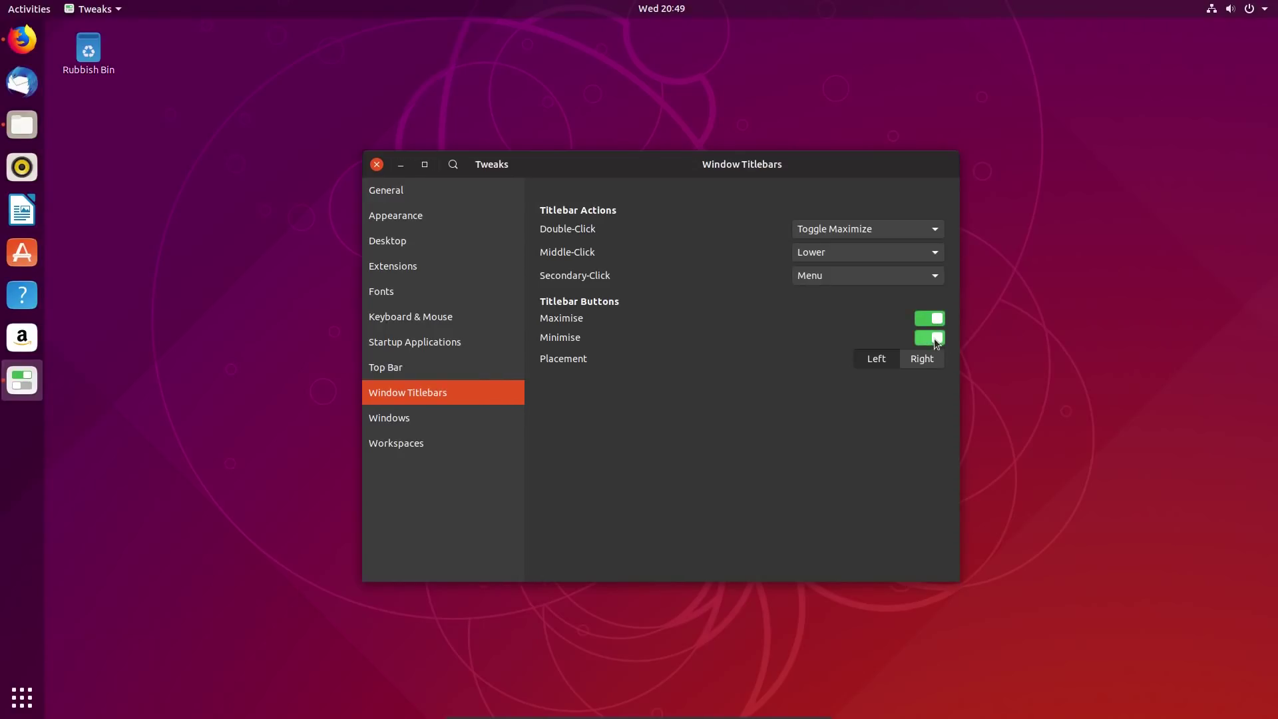
{"action": "left_click", "coordinate": [376, 165]}
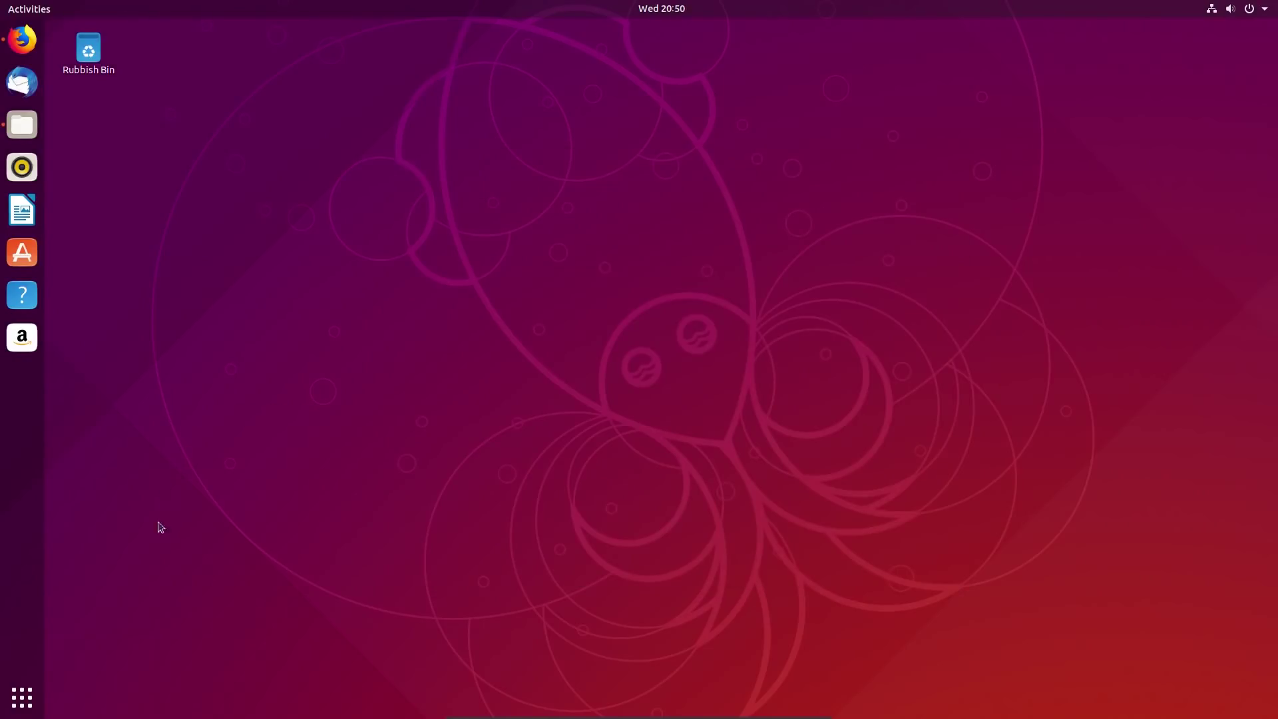
{"action": "left_click", "coordinate": [33, 702]}
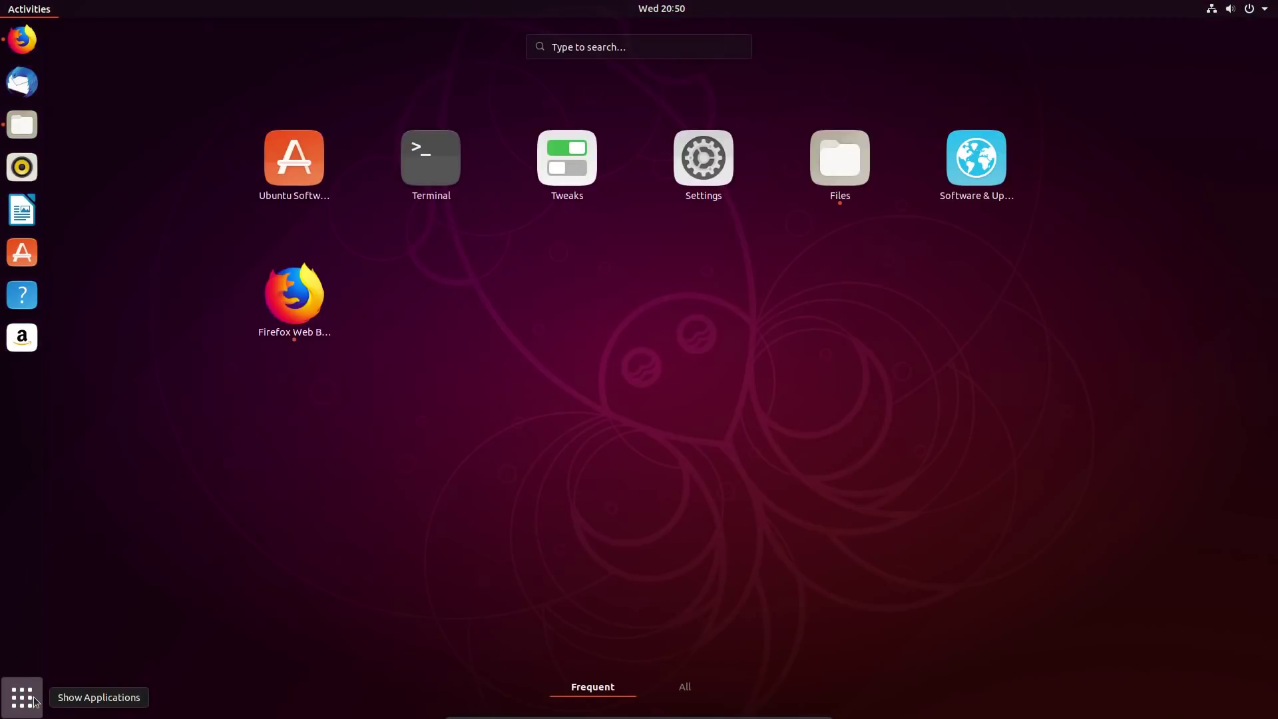
{"action": "left_click", "coordinate": [34, 702]}
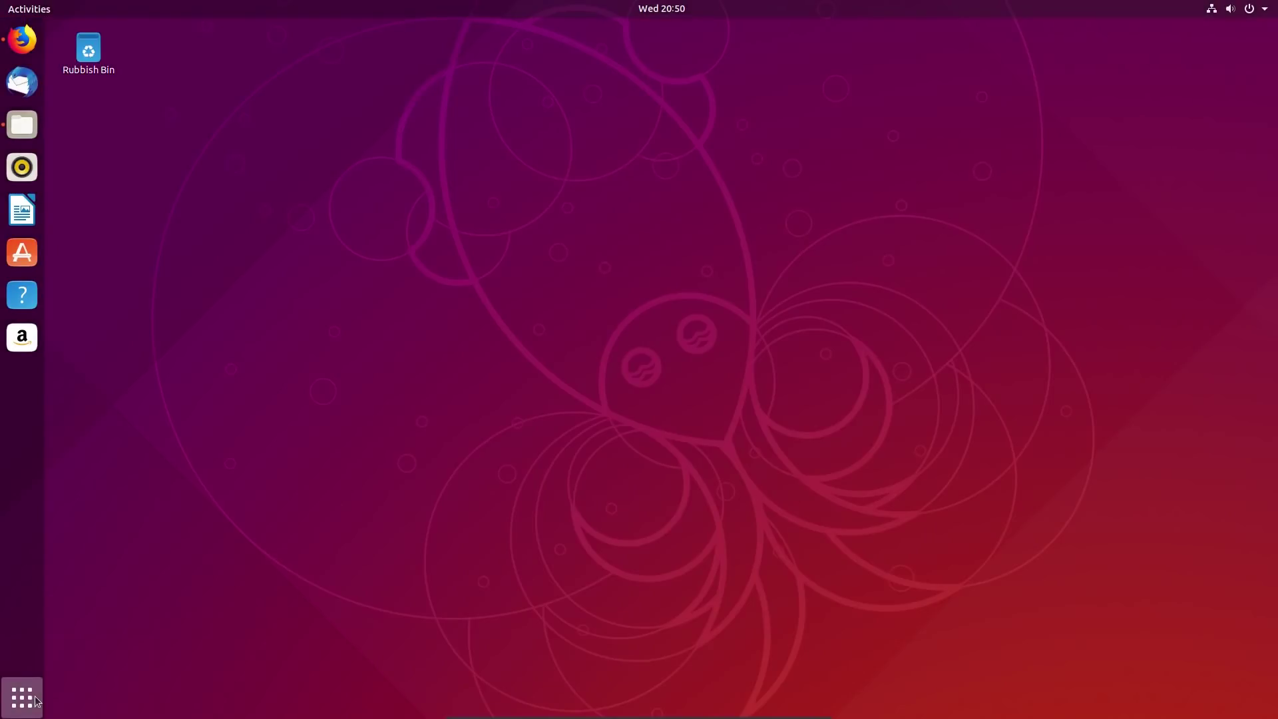
Switch to the empty second workspace in Activities and focus the search box
{"action": "left_click", "coordinate": [29, 10]}
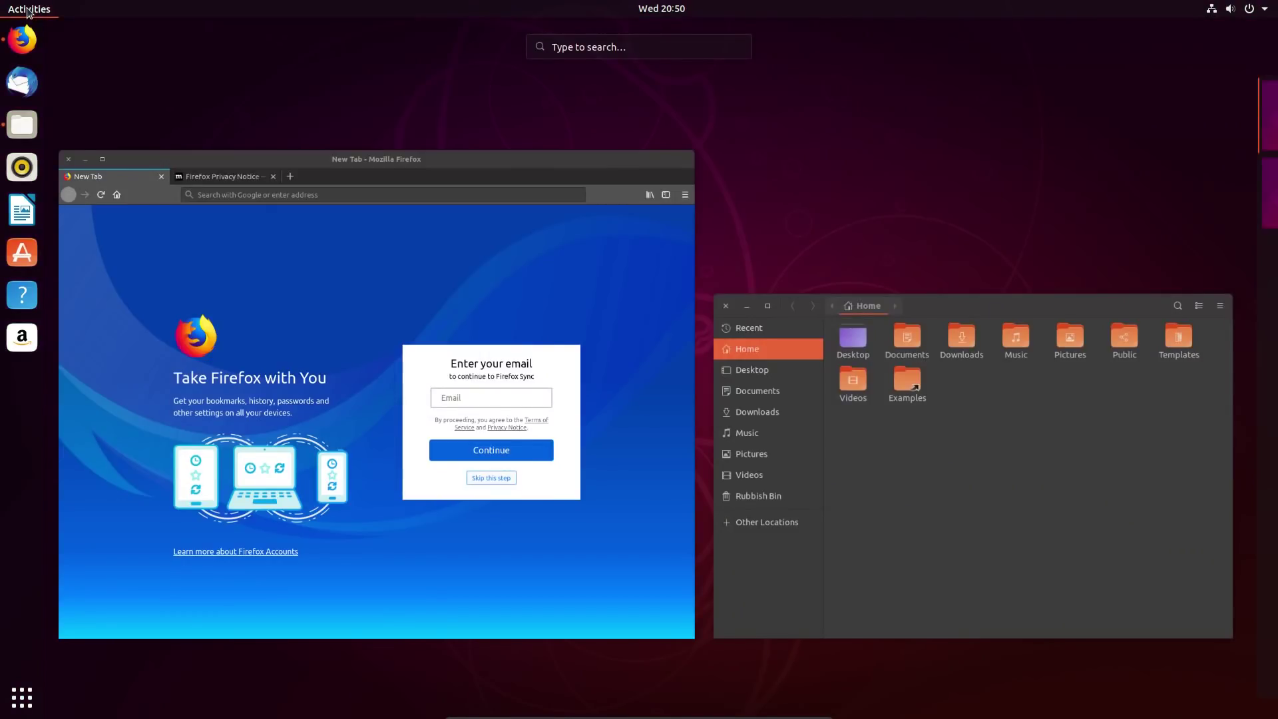
{"action": "left_click", "coordinate": [1240, 211]}
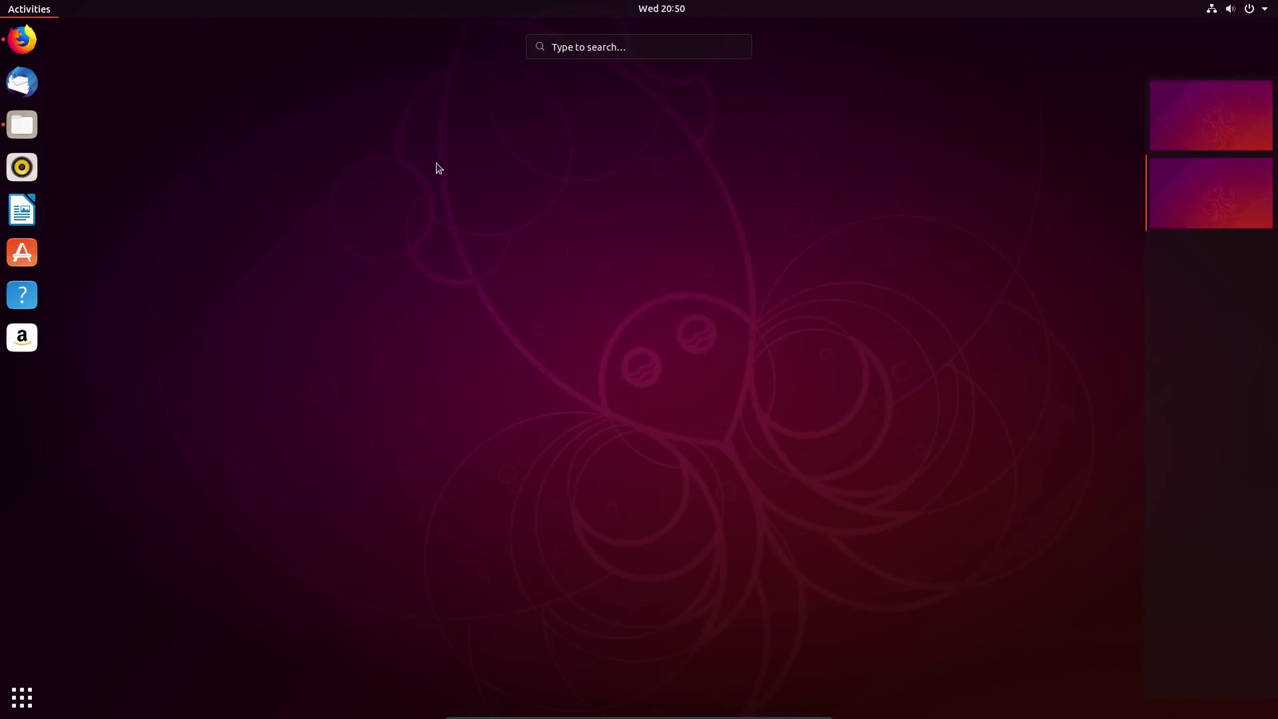
{"action": "left_click", "coordinate": [626, 47]}
Launch Inkscape from an 'ink' search and quit it, then open and close LibreOffice Writer
{"action": "type", "text": "ink"}
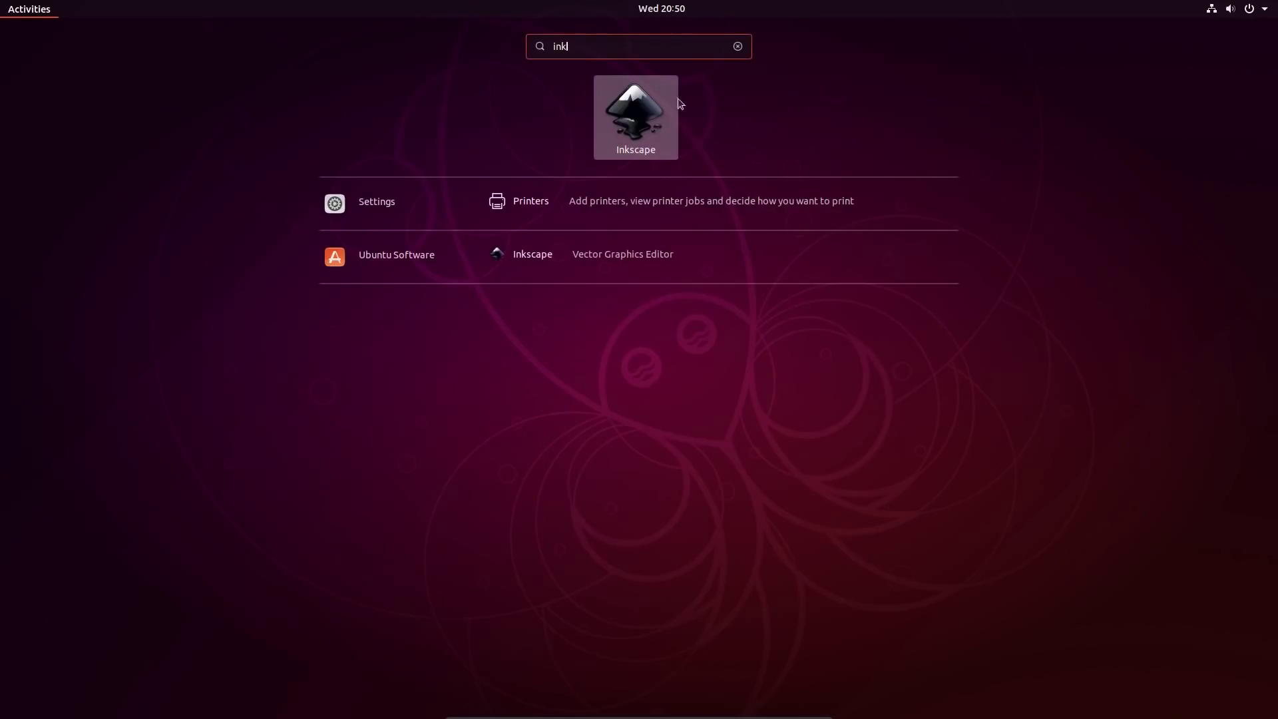
{"action": "left_click", "coordinate": [648, 121]}
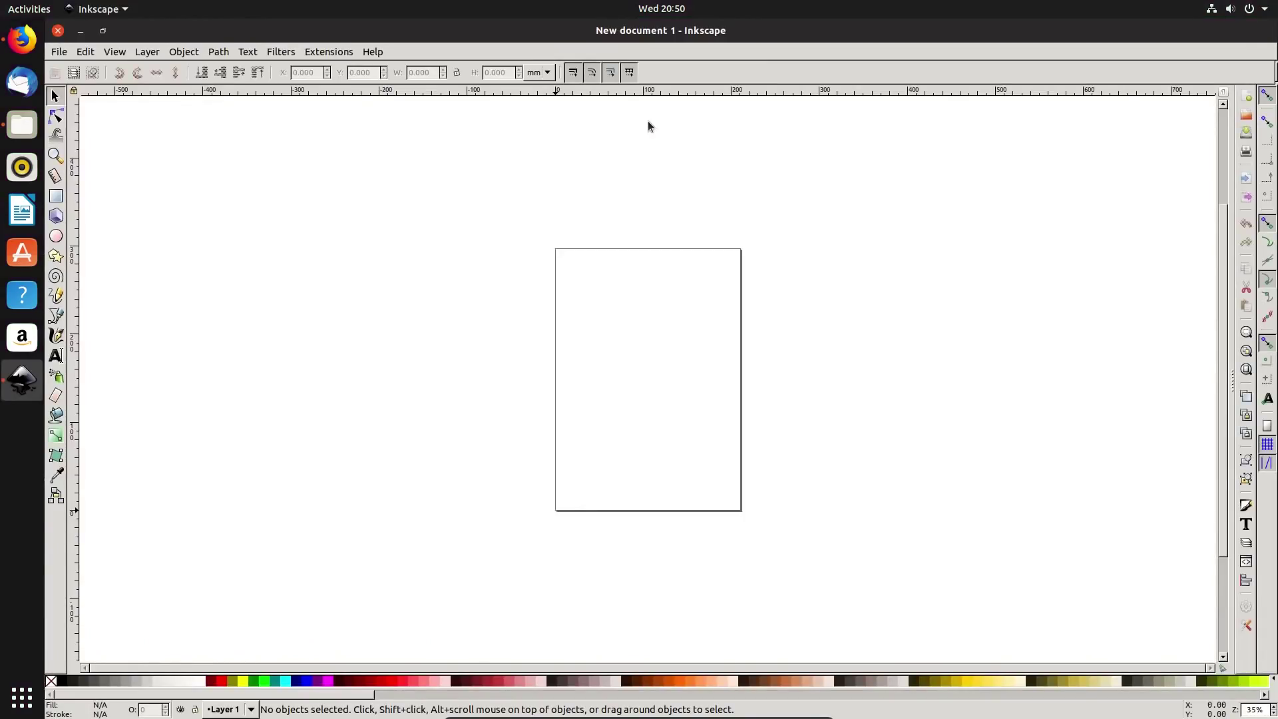
{"action": "key", "text": "ctrl+q"}
{"action": "left_click", "coordinate": [22, 211]}
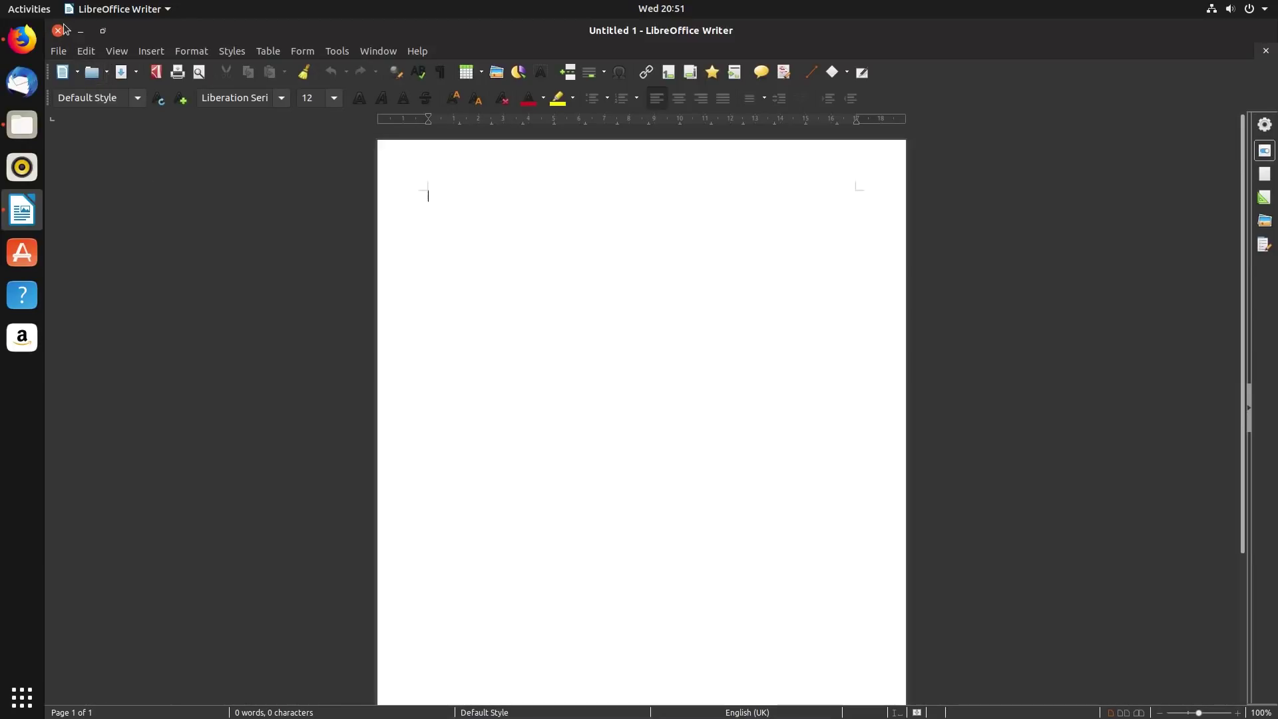
{"action": "left_click", "coordinate": [57, 31]}
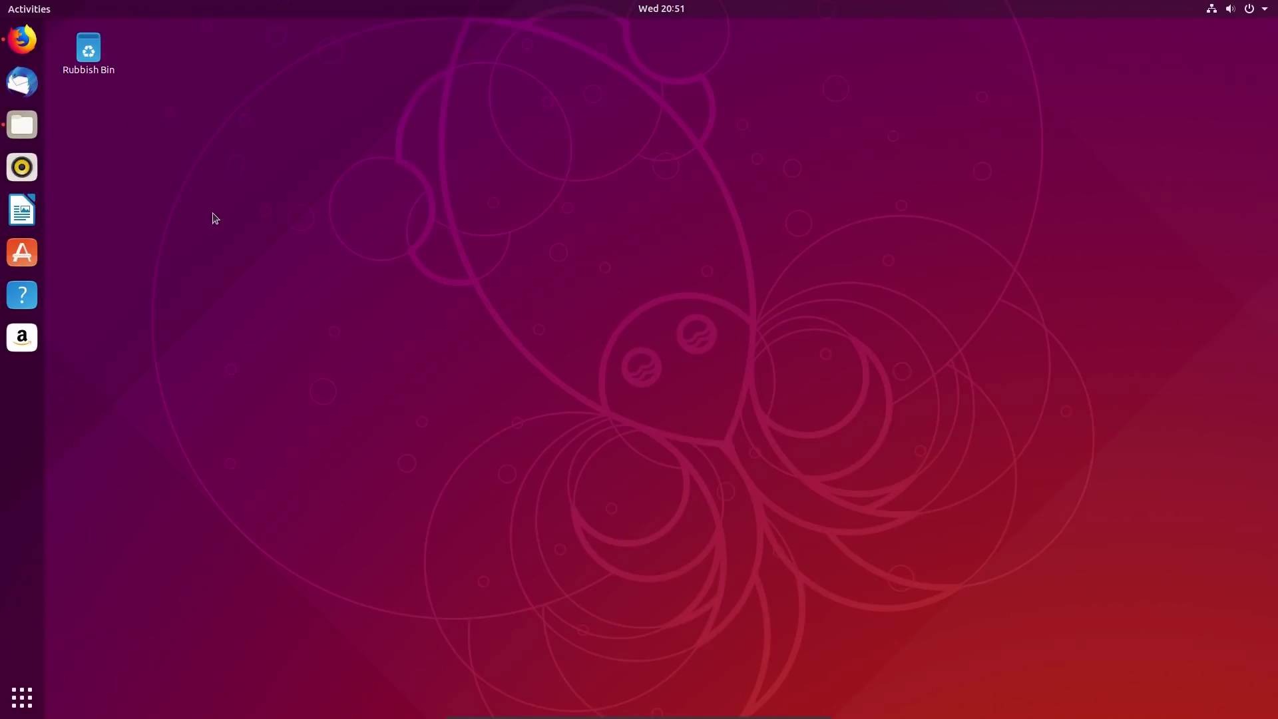
{"action": "left_click", "coordinate": [33, 298]}
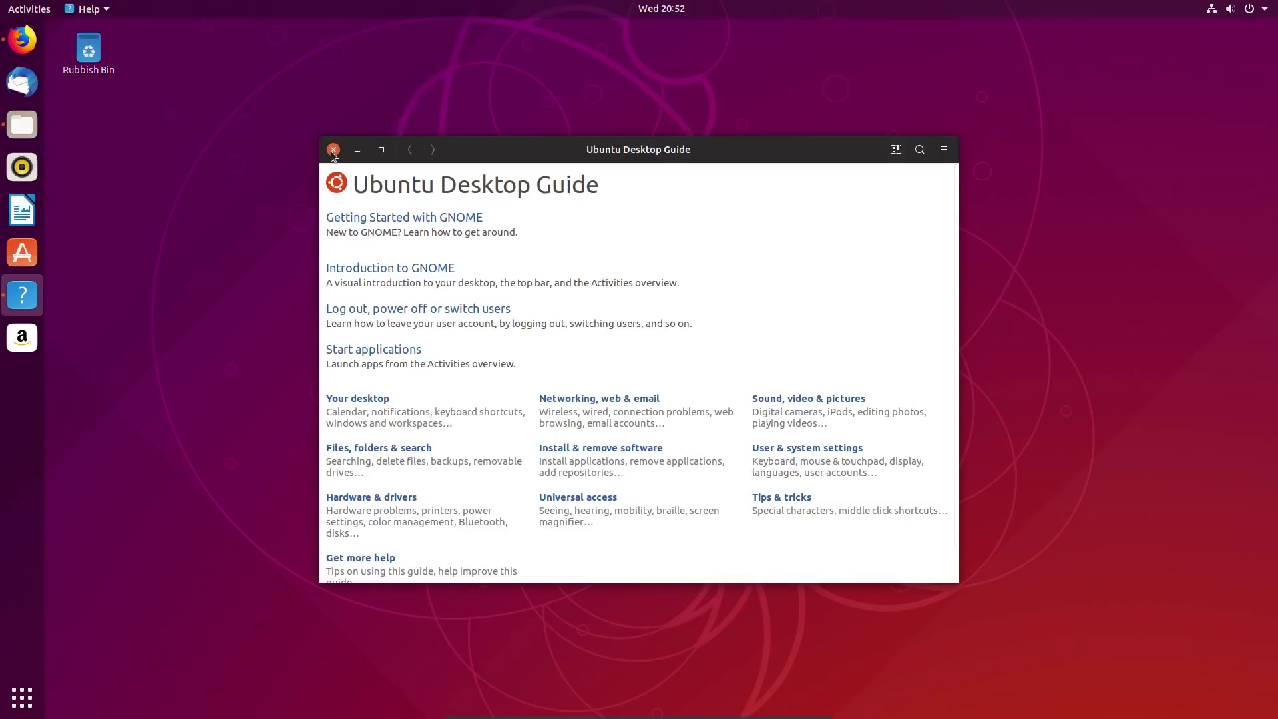
{"action": "left_click", "coordinate": [333, 152]}
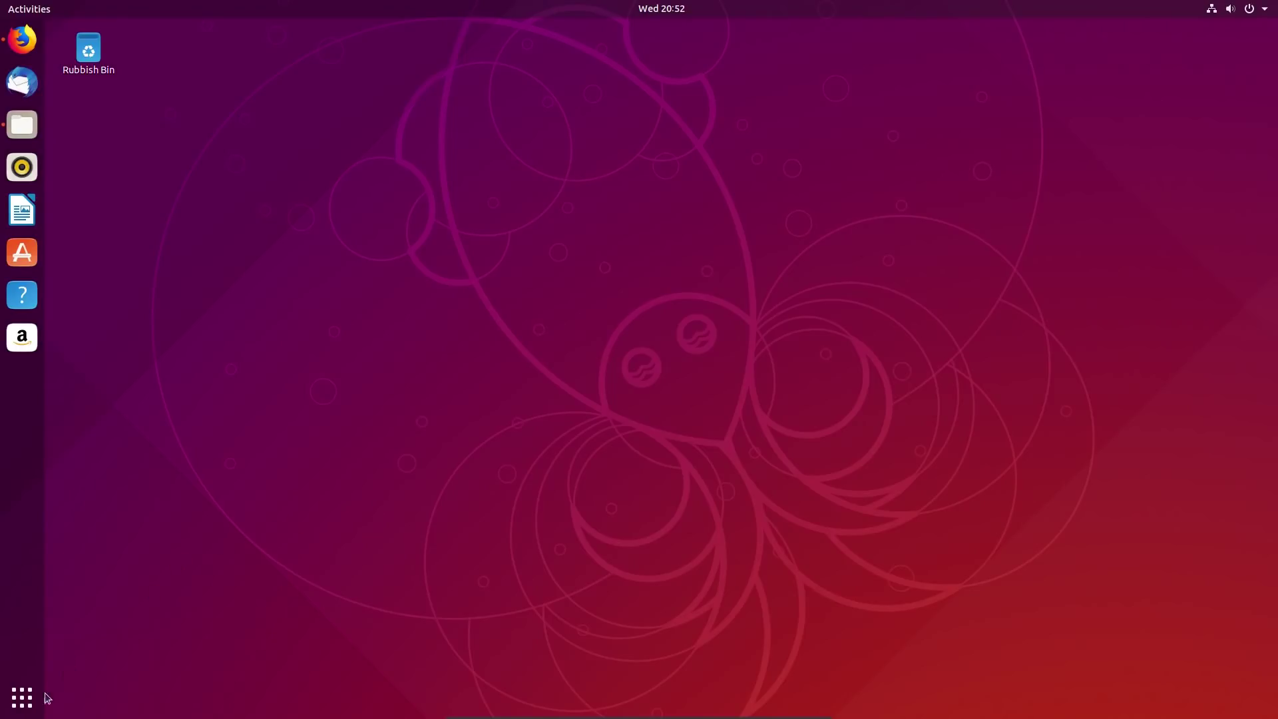
Show the All applications grid, peek into the Utilities folder, and return to the first page
{"action": "left_click", "coordinate": [22, 698]}
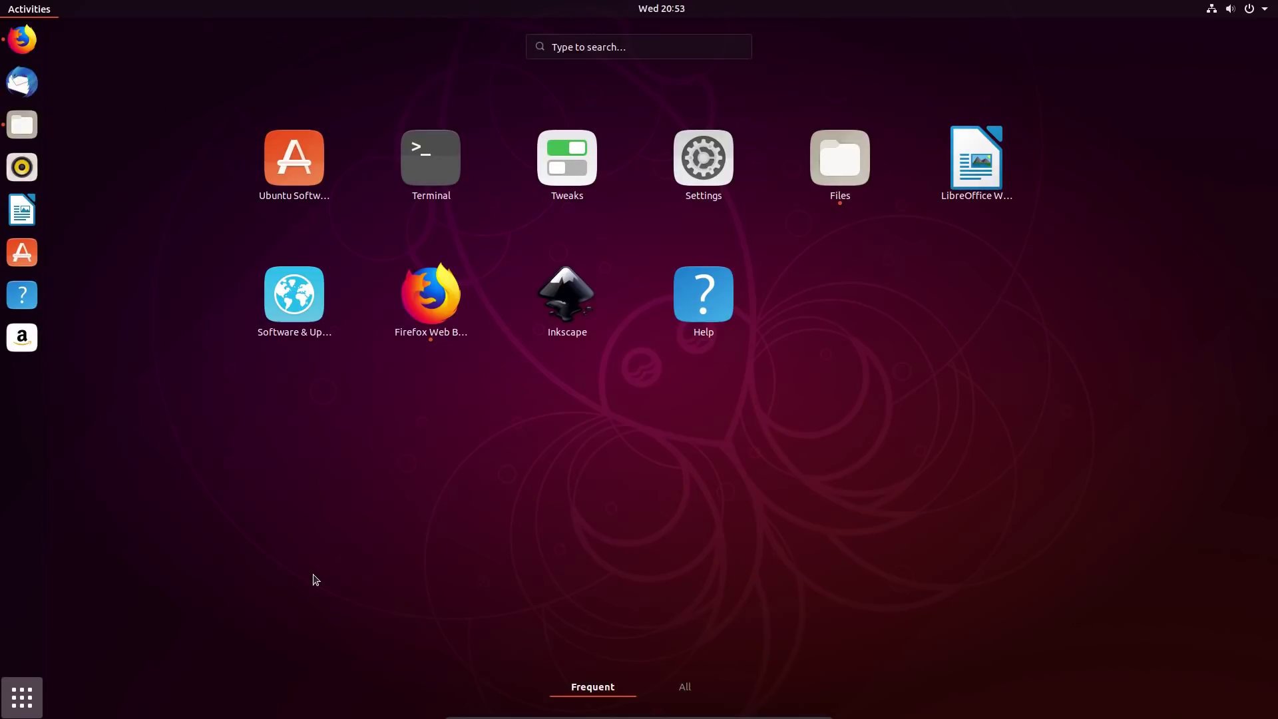
{"action": "left_click", "coordinate": [683, 685]}
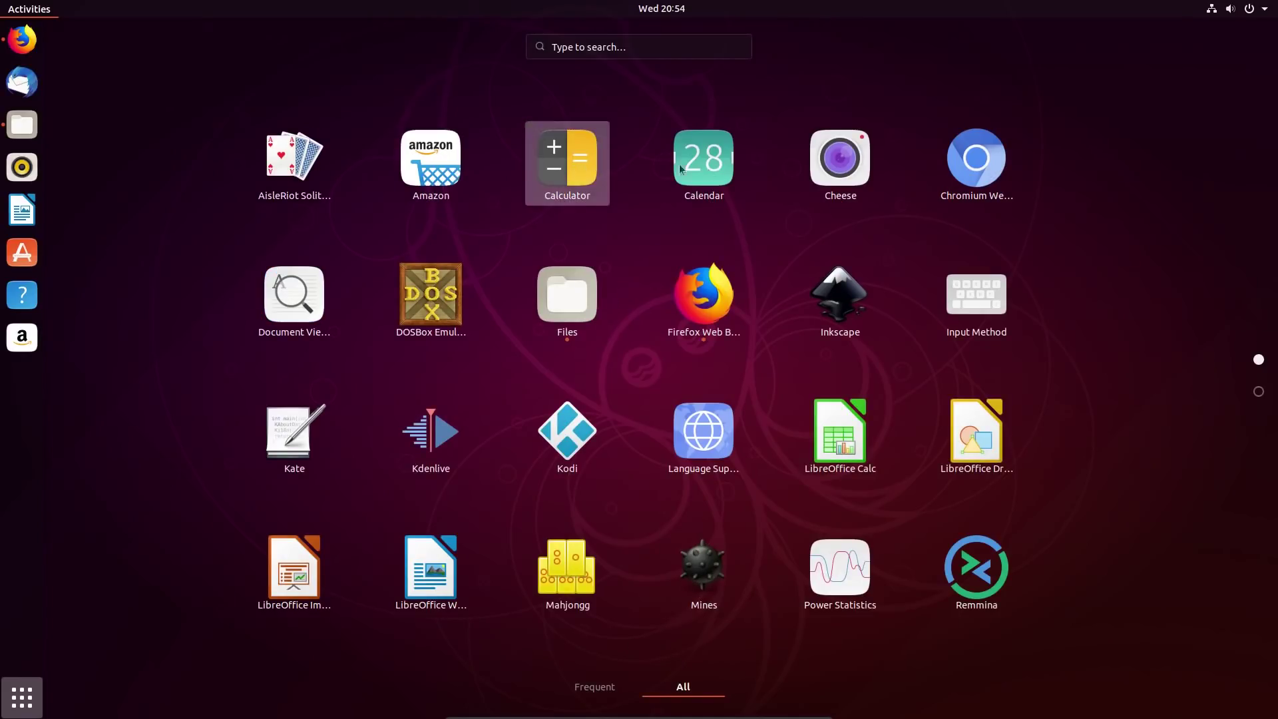
{"action": "scroll", "coordinate": [766, 473], "scroll_direction": "down", "scroll_amount": 1}
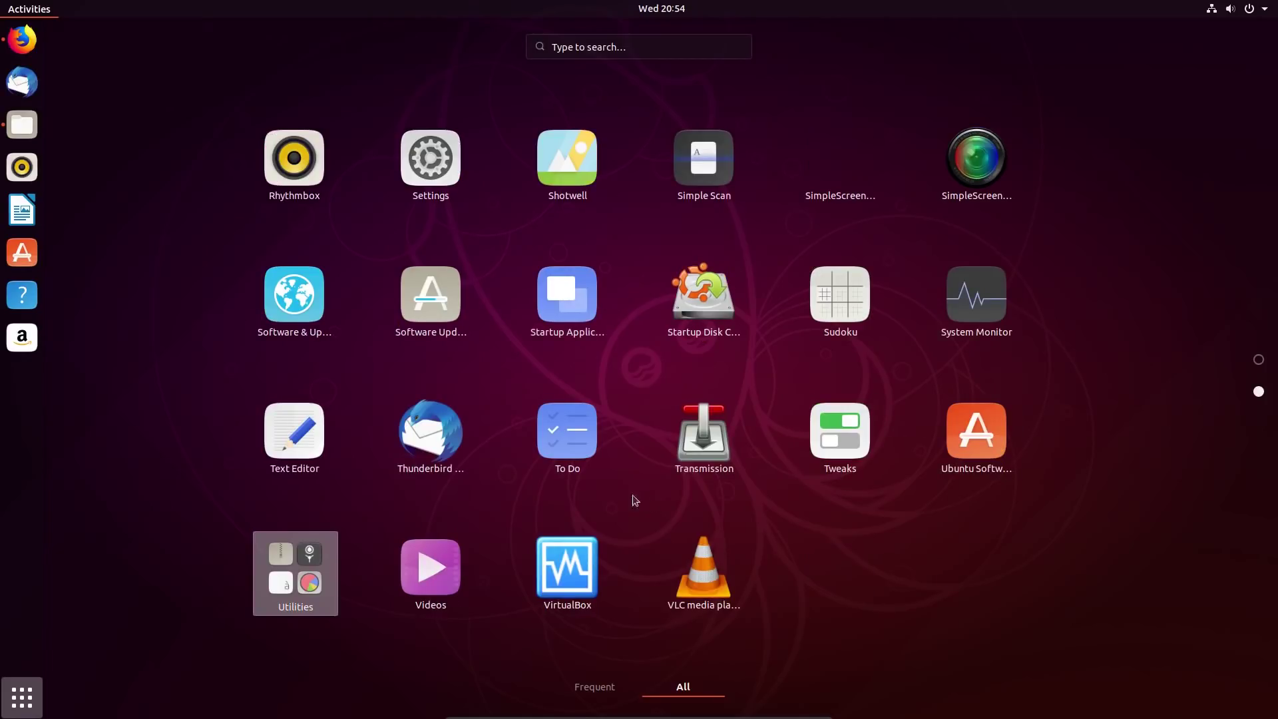
{"action": "left_click", "coordinate": [311, 565]}
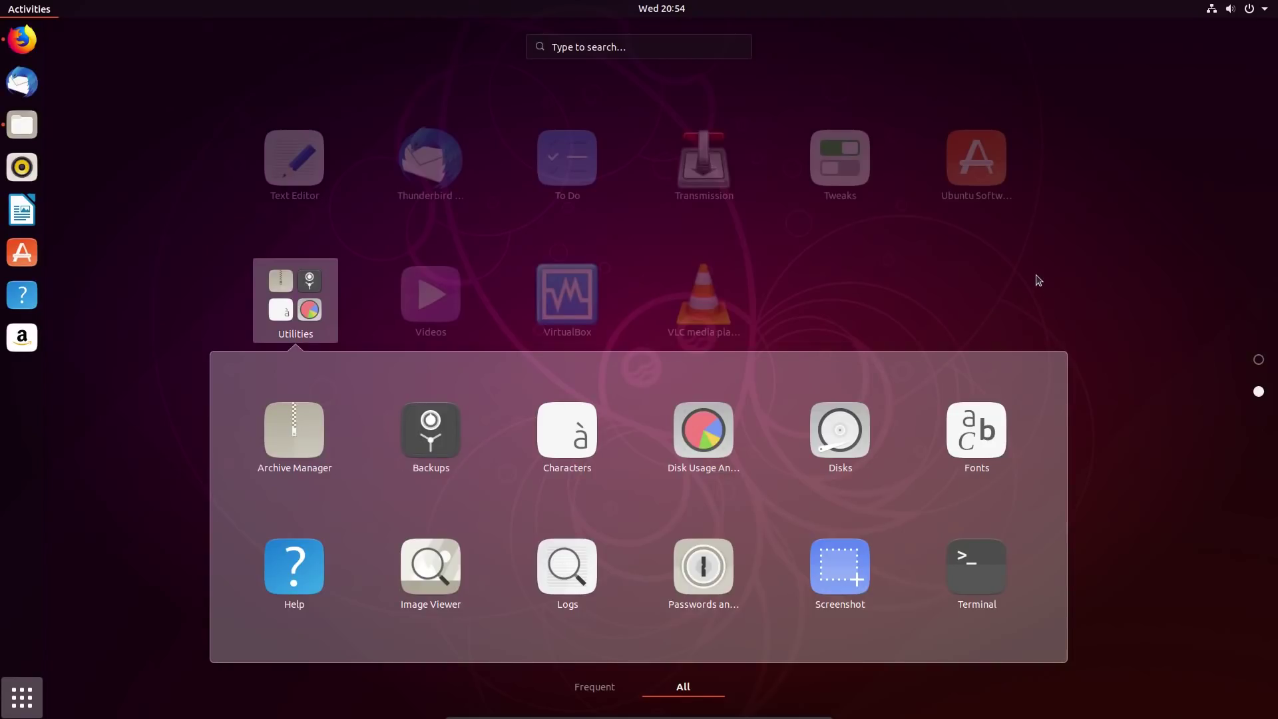
{"action": "left_click", "coordinate": [1039, 280]}
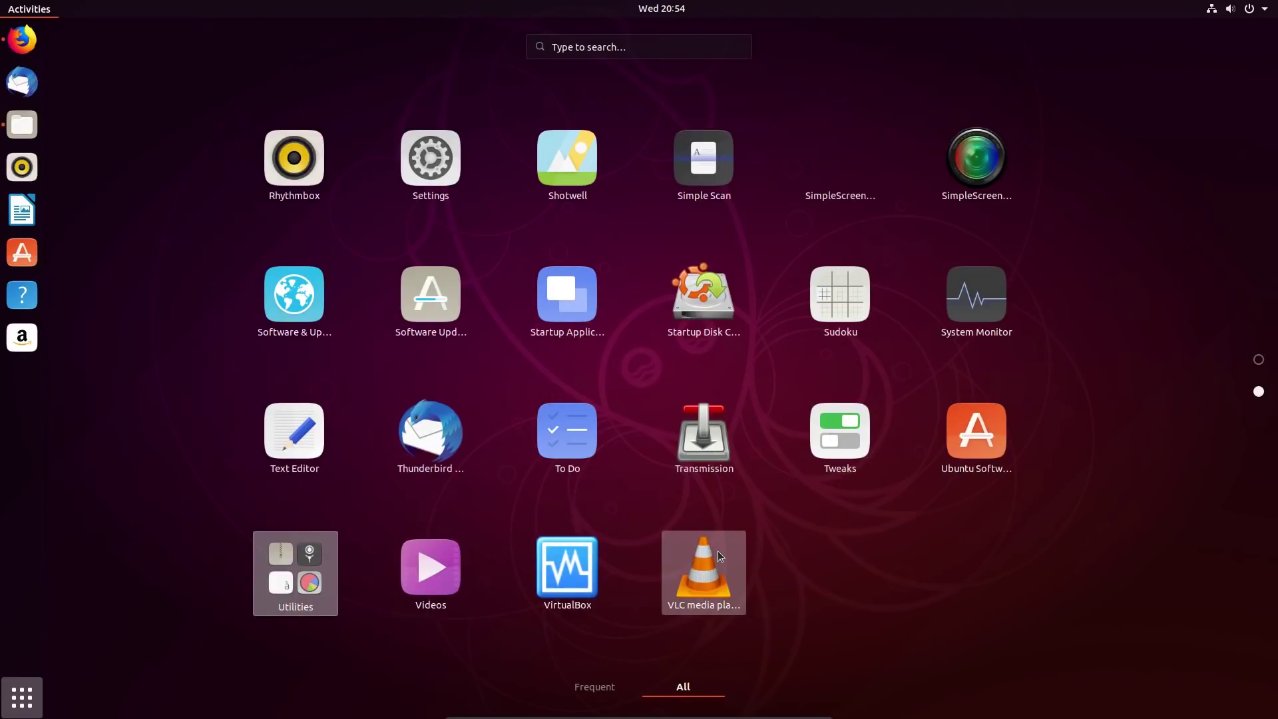
{"action": "scroll", "coordinate": [703, 515], "scroll_direction": "up", "scroll_amount": 1}
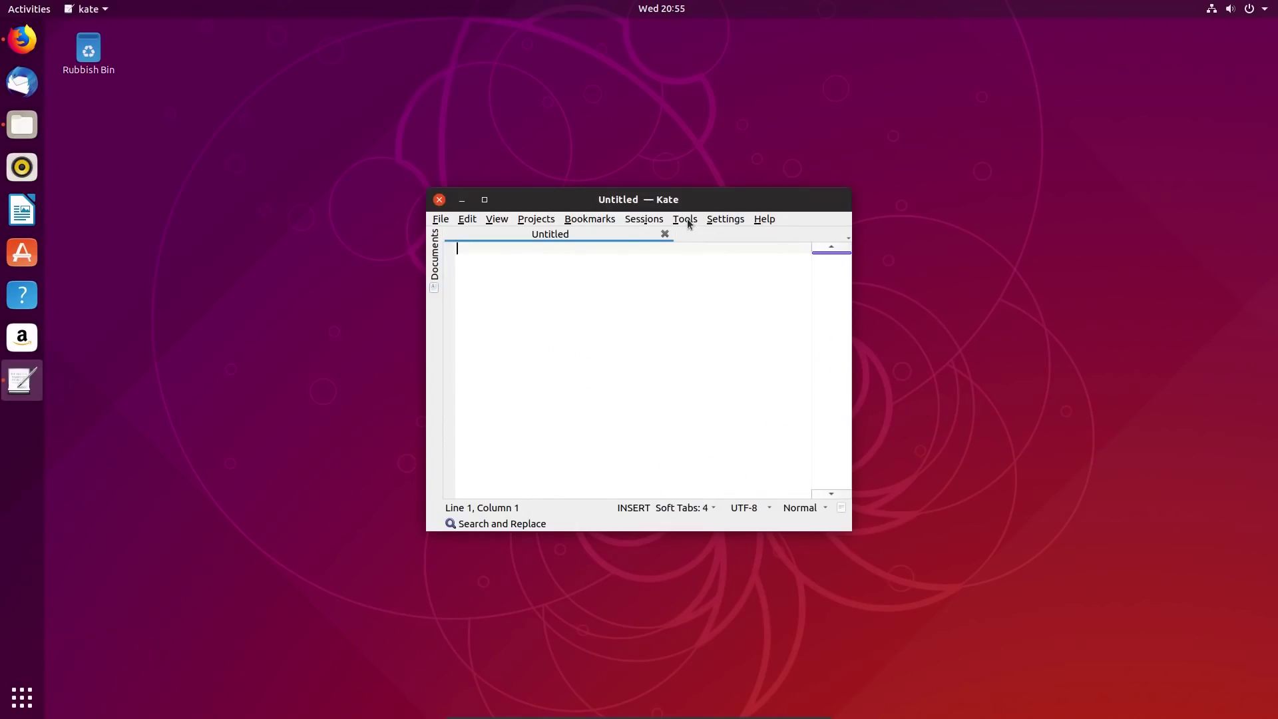
Browse Kate's Tools and Bookmarks menus for the blank Untitled document
{"action": "left_click", "coordinate": [685, 220]}
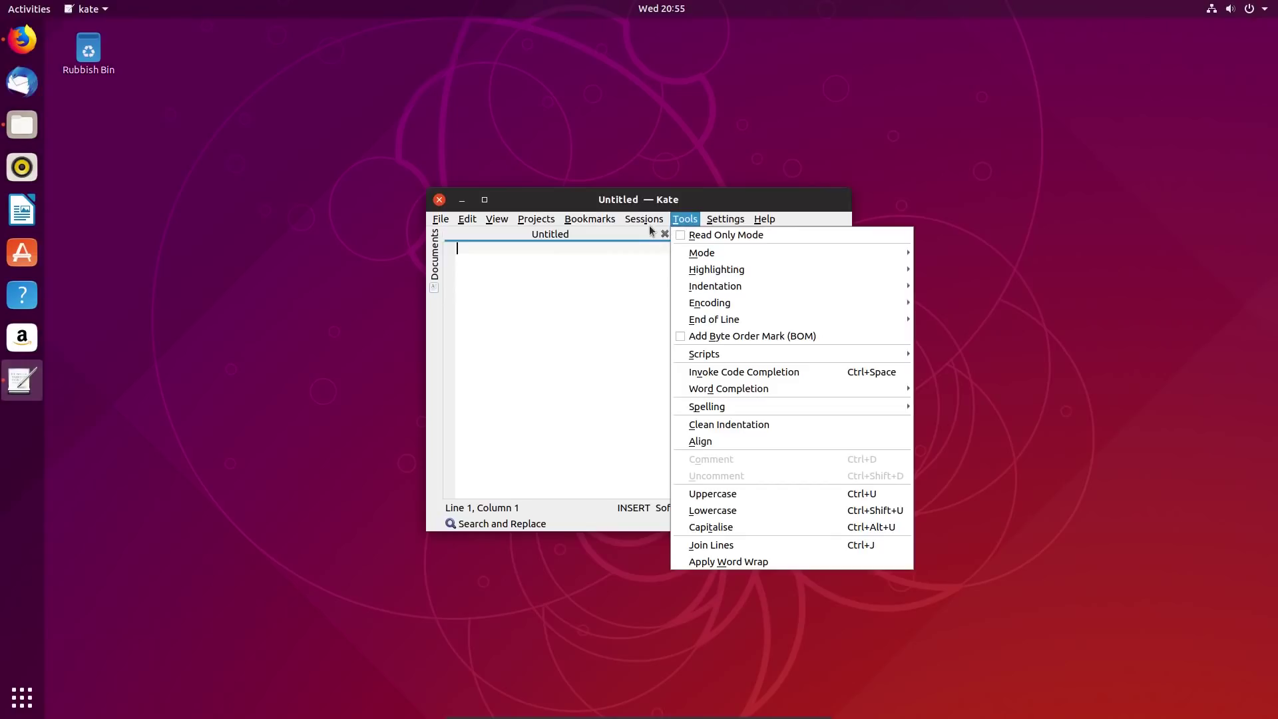
{"action": "mouse_move", "coordinate": [489, 228]}
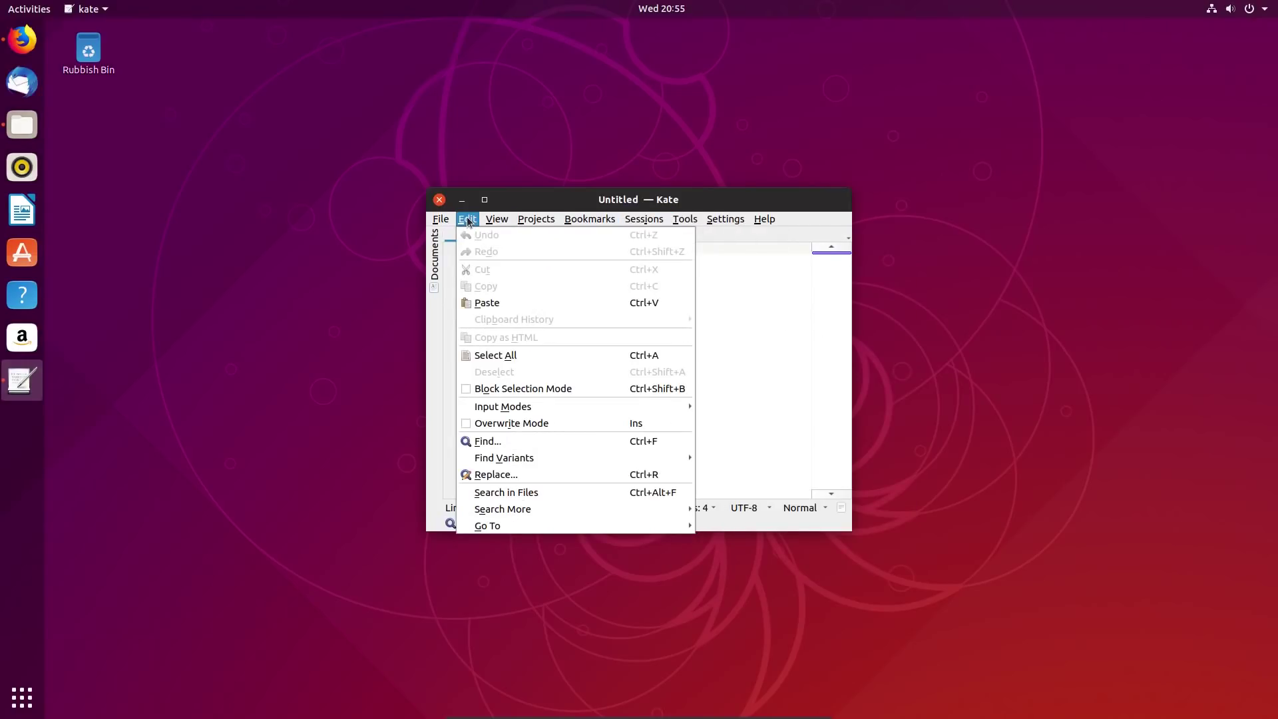
{"action": "left_click", "coordinate": [296, 261]}
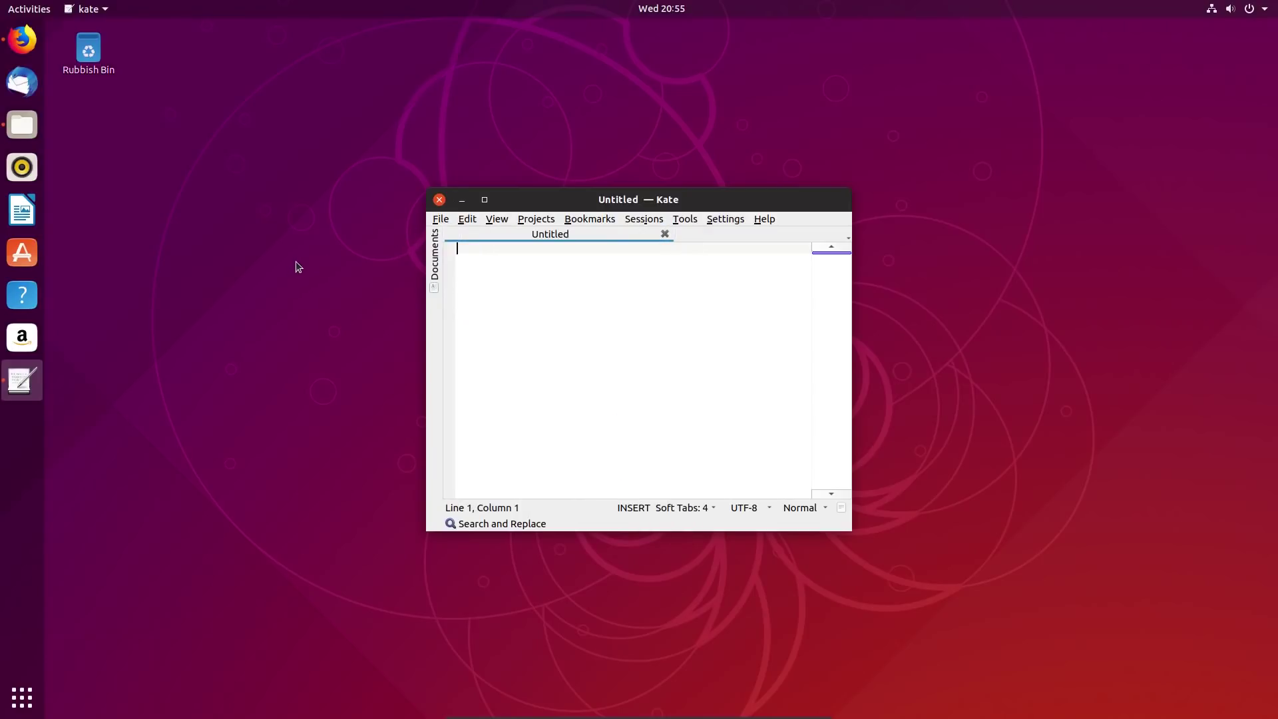
{"action": "right_click", "coordinate": [297, 262]}
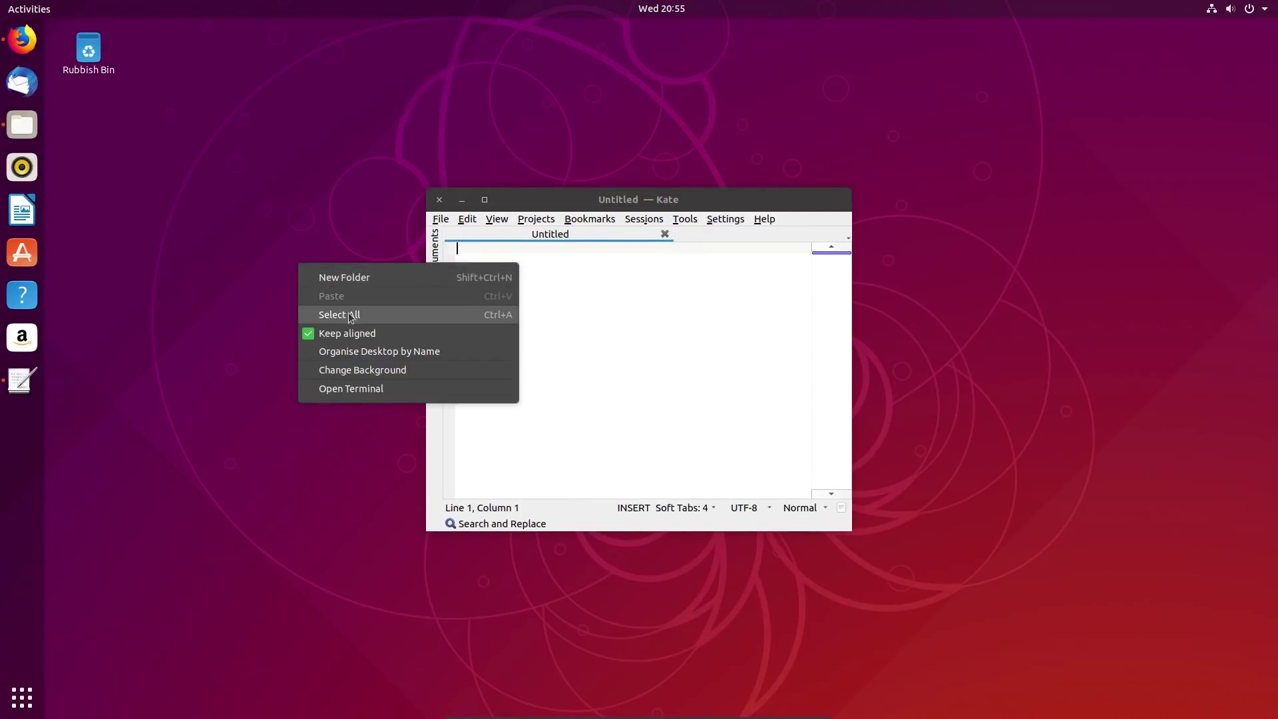
{"action": "left_click", "coordinate": [581, 224]}
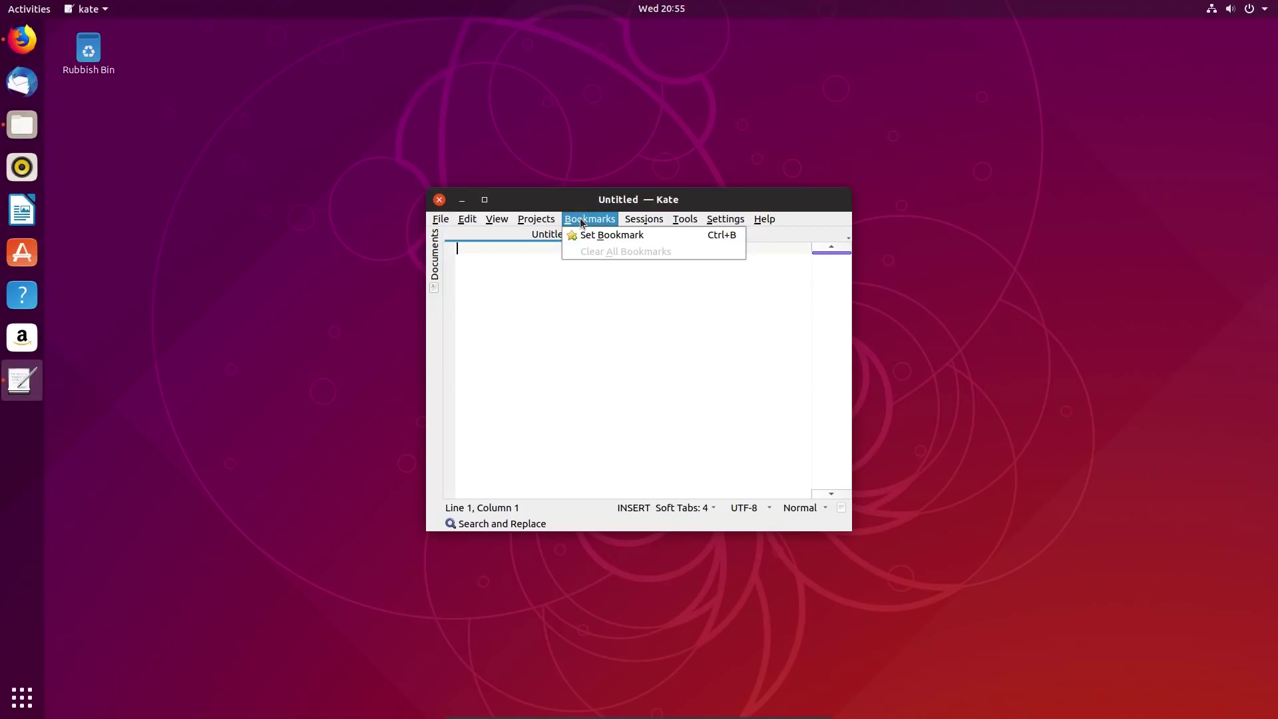
{"action": "mouse_move", "coordinate": [441, 219]}
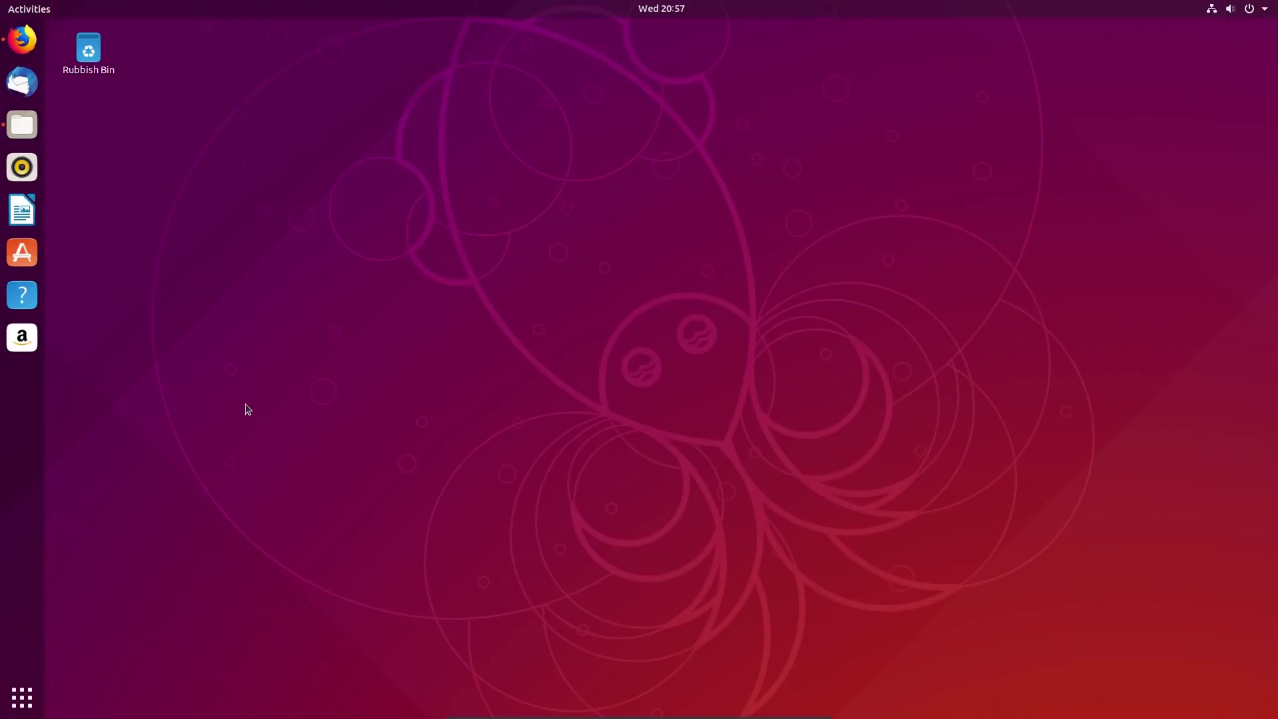
Open the Background page of GNOME Settings from the desktop's Change Background option
{"action": "right_click", "coordinate": [289, 385]}
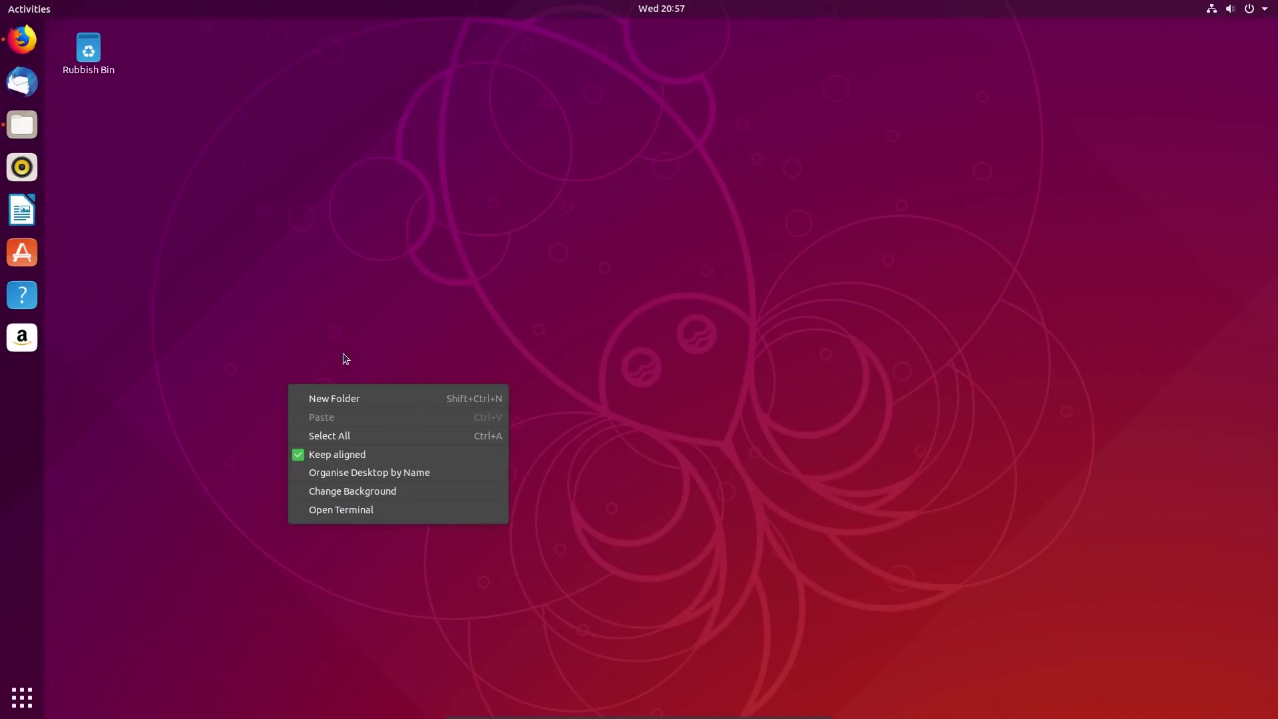
{"action": "left_click", "coordinate": [379, 493]}
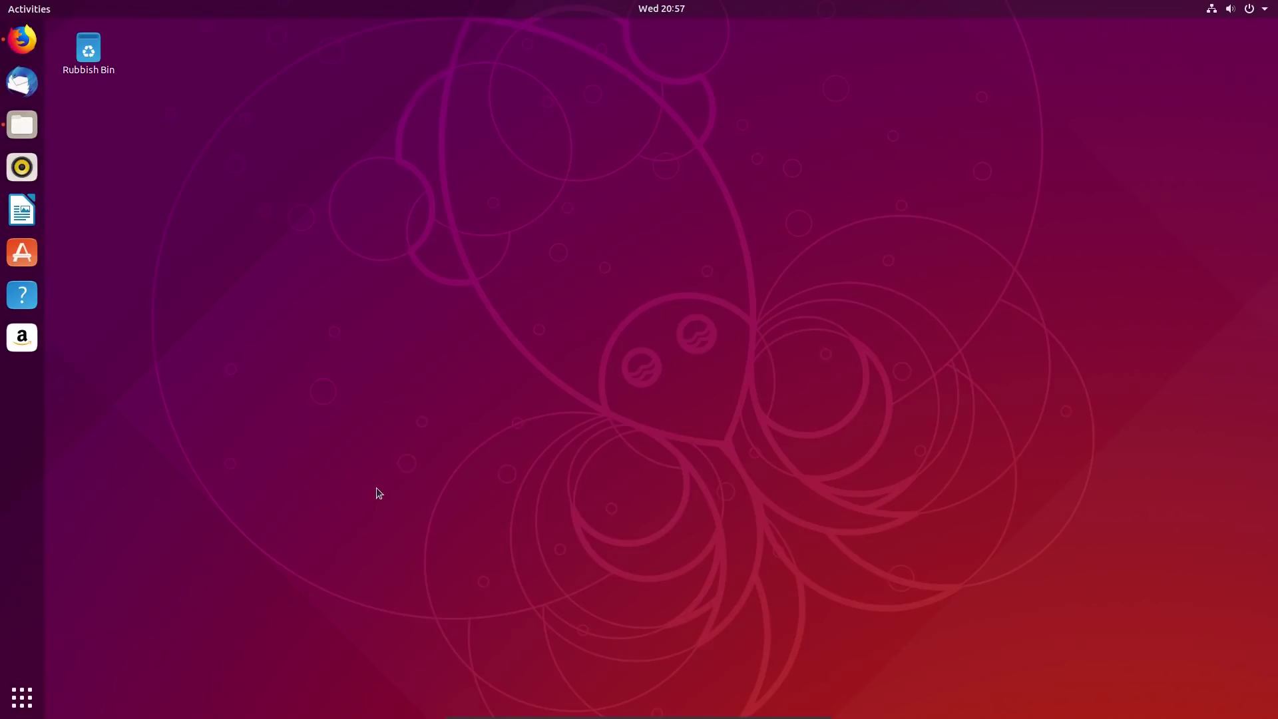
{"action": "left_click", "coordinate": [388, 234]}
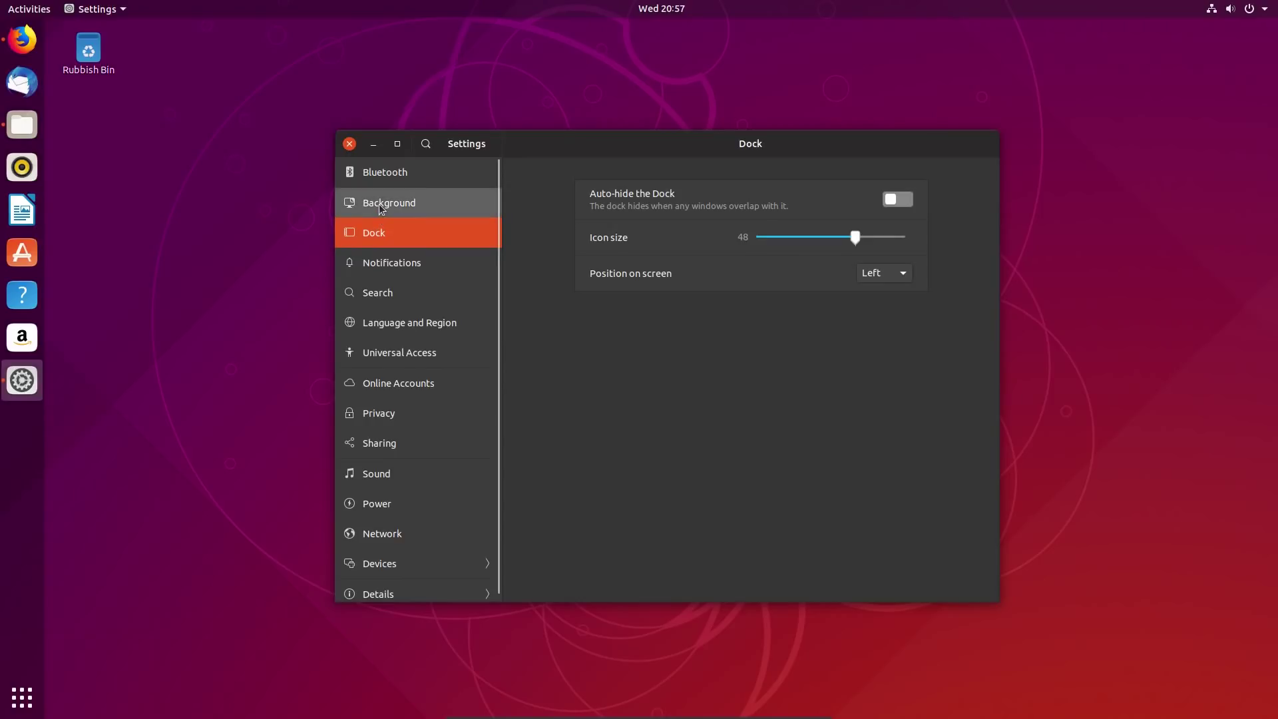
{"action": "left_click", "coordinate": [381, 208]}
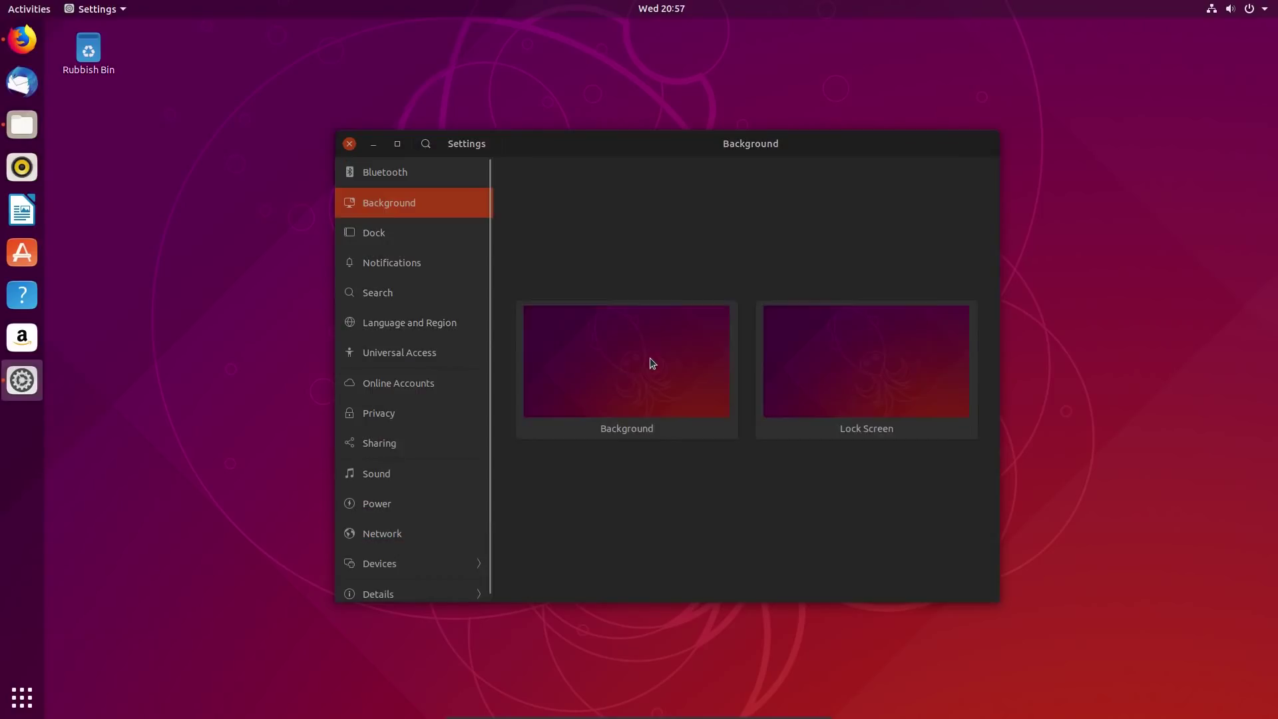
Set the wooden Ubuntu-logo coins photo as the desktop background wallpaper
{"action": "left_click", "coordinate": [649, 363]}
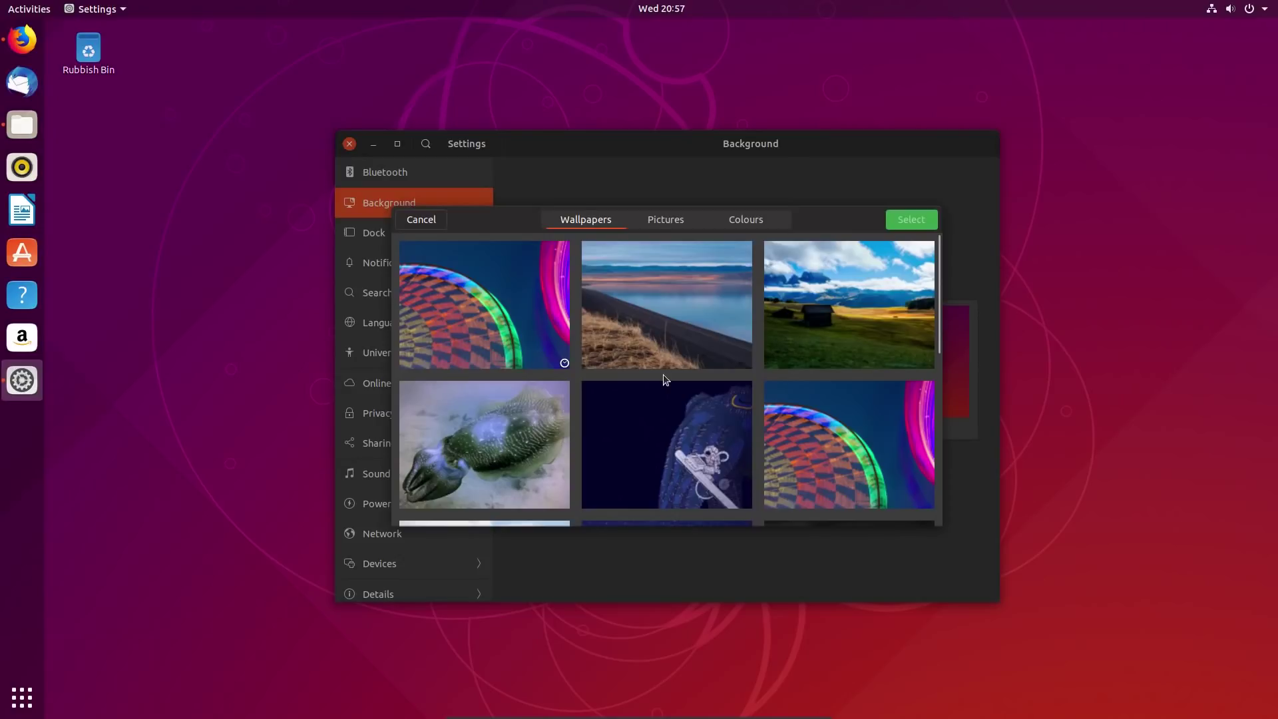
{"action": "left_click_drag", "start_coordinate": [939, 337], "coordinate": [936, 507]}
{"action": "left_click", "coordinate": [510, 492]}
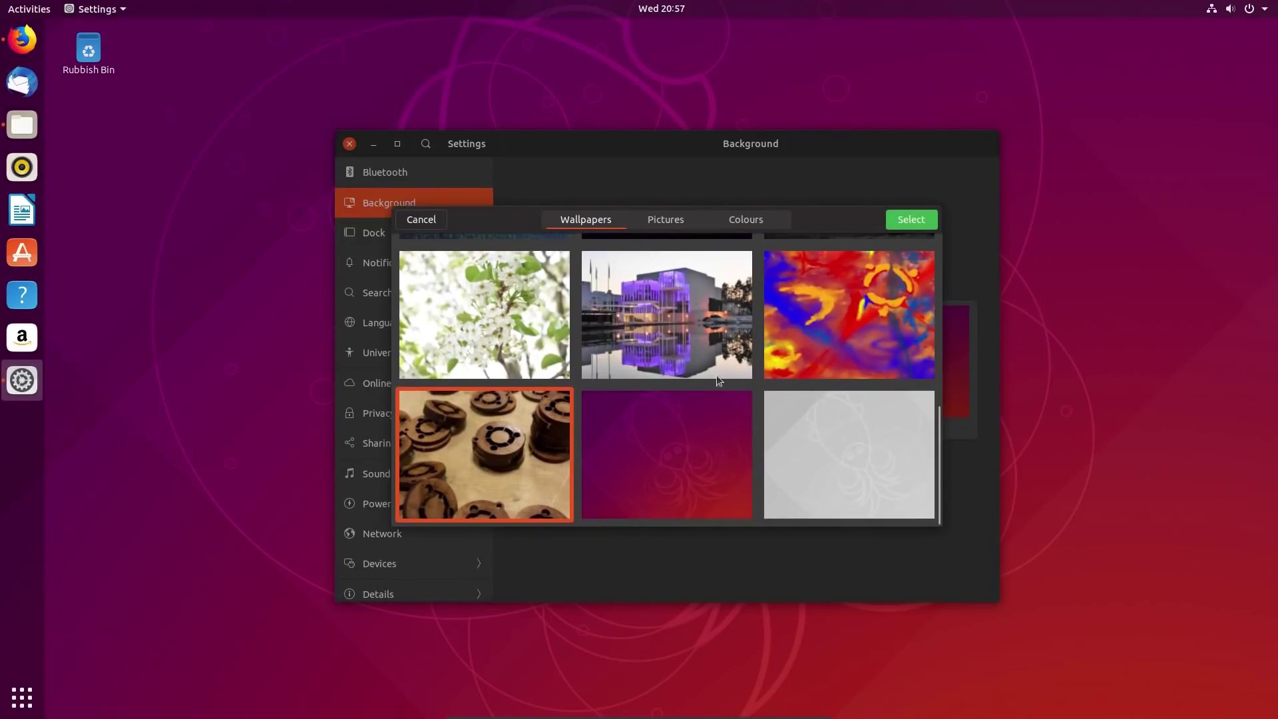
{"action": "left_click", "coordinate": [916, 225]}
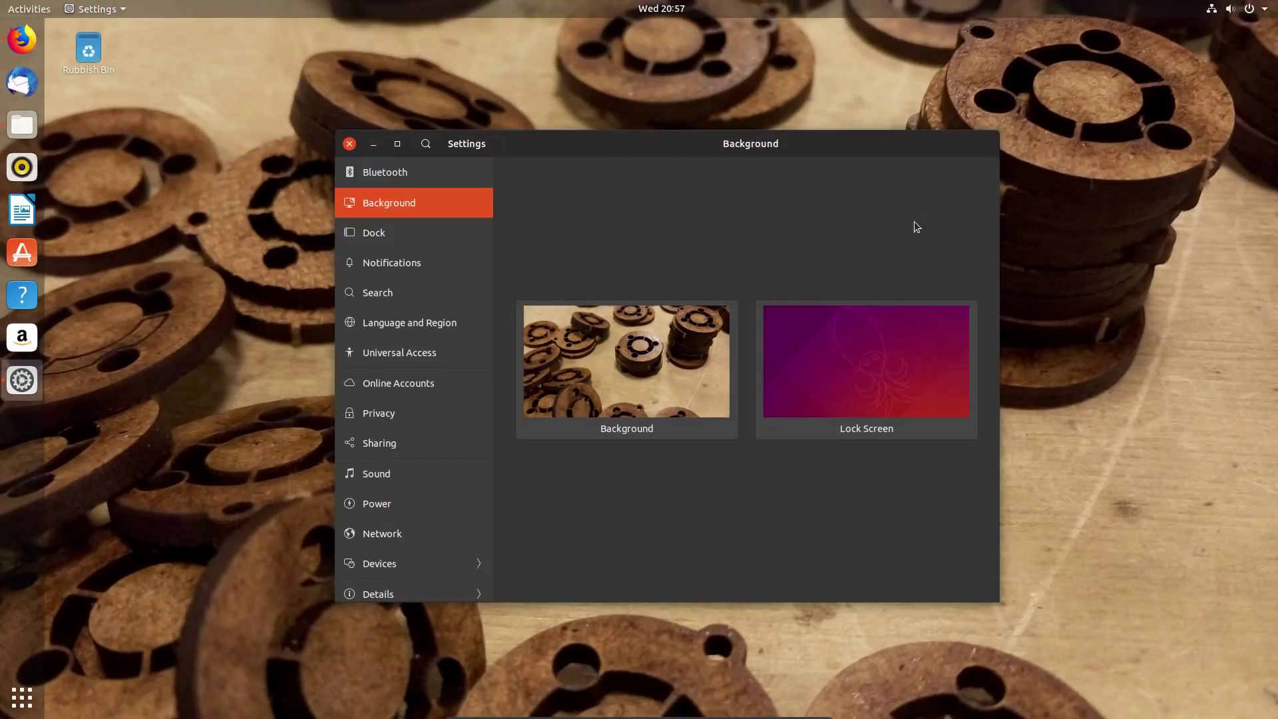